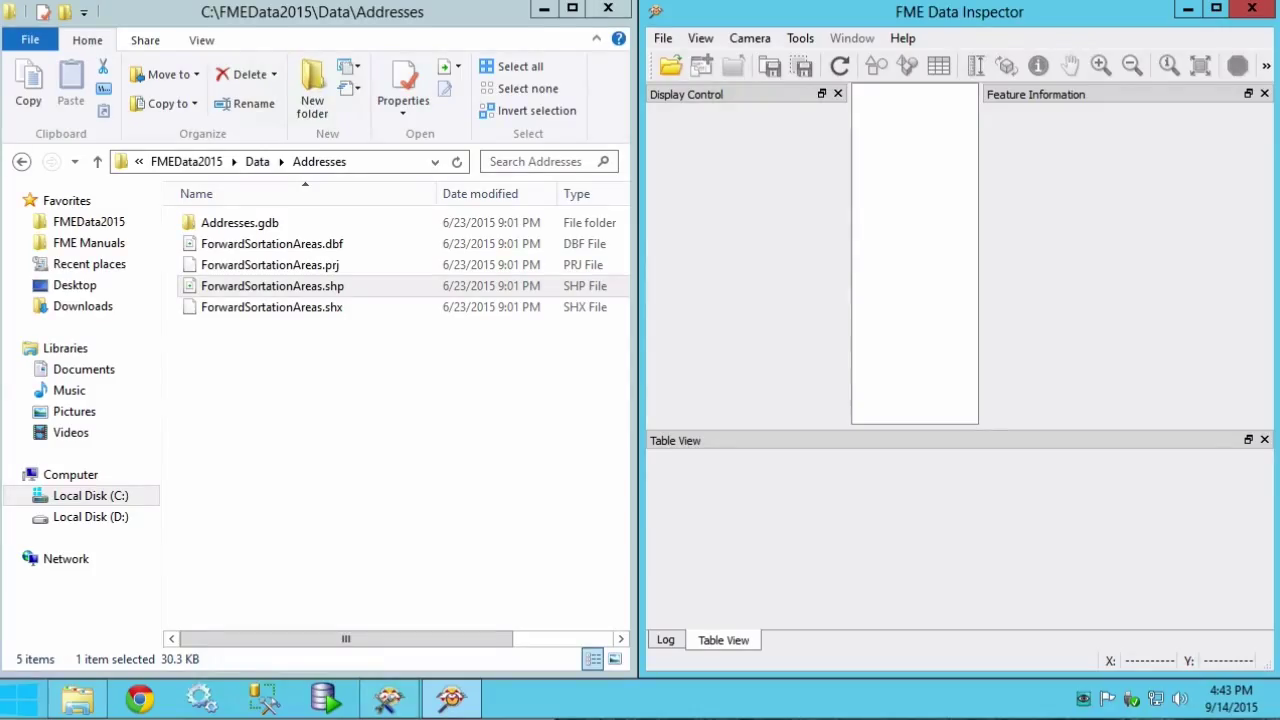
# - Select ForwardSortationAreas.shp in the C:\FMEData2015\Data\Addresses folder
pyautogui.click(325, 288)
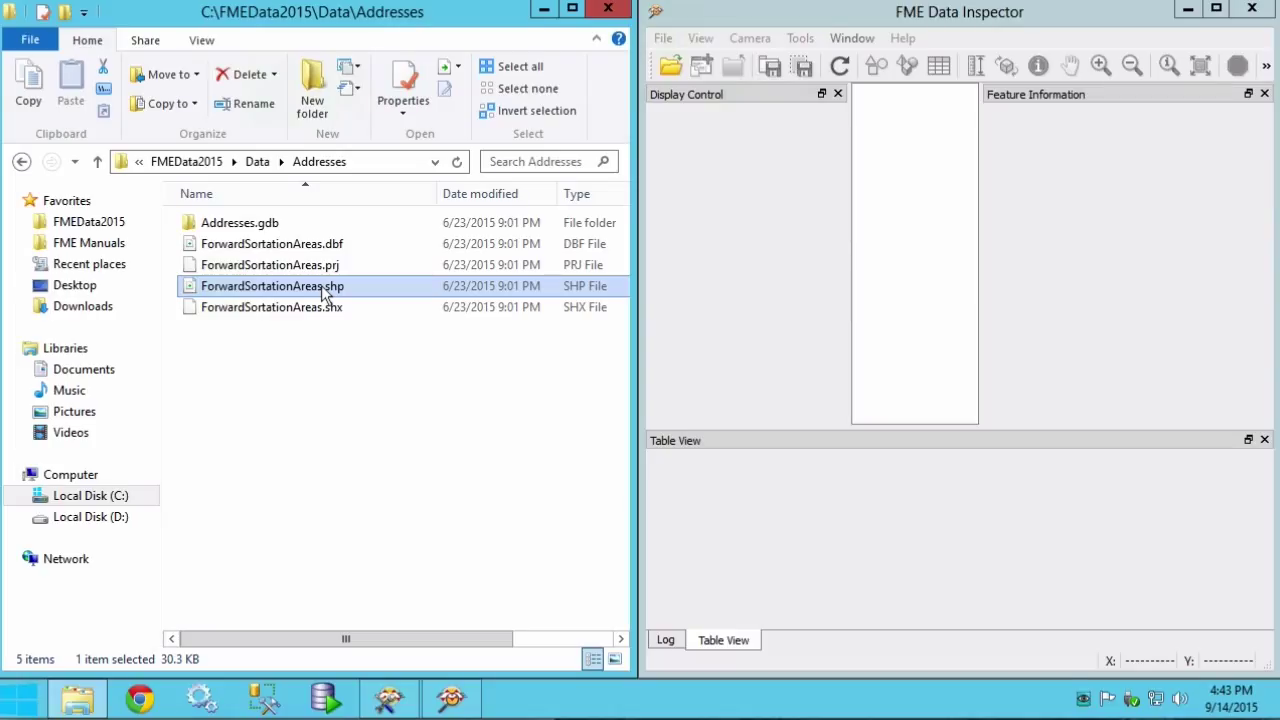
# - Load ForwardSortationAreas.shp into Data Inspector and view one area polygon's attributes
pyautogui.moveTo(325, 290); pyautogui.dragTo(907, 269)
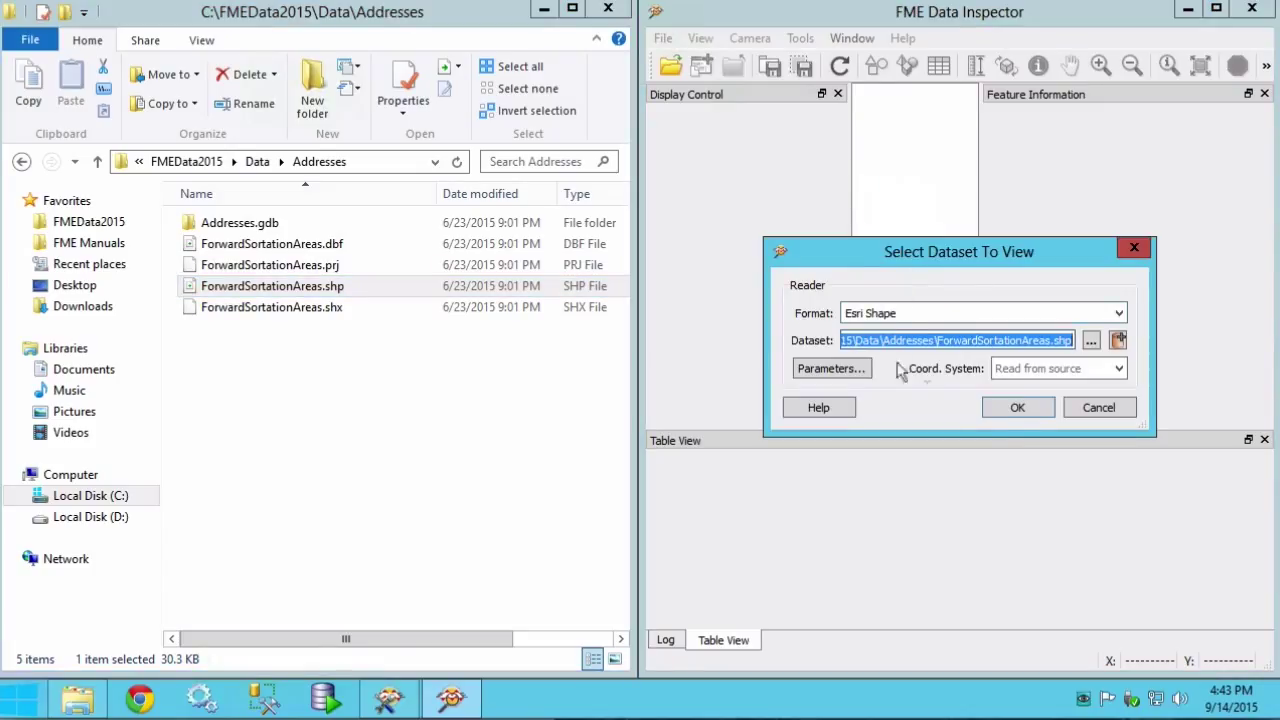
pyautogui.click(1022, 415)
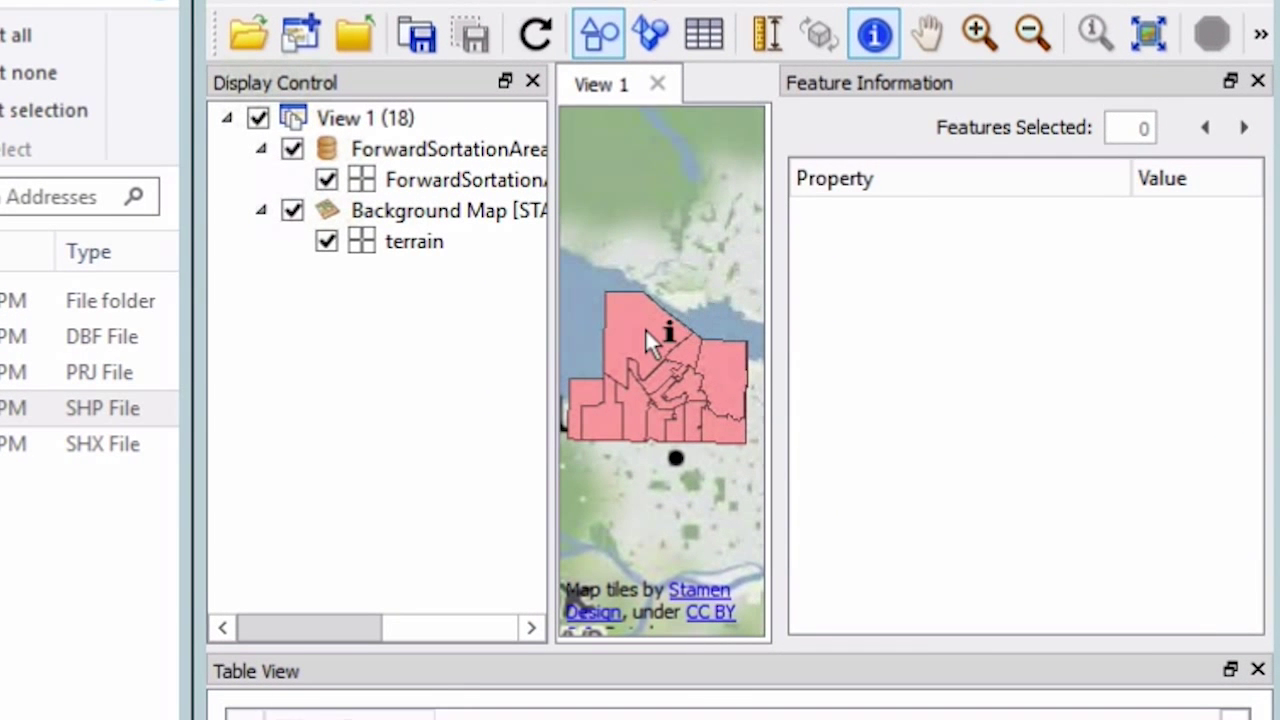
pyautogui.click(643, 329)
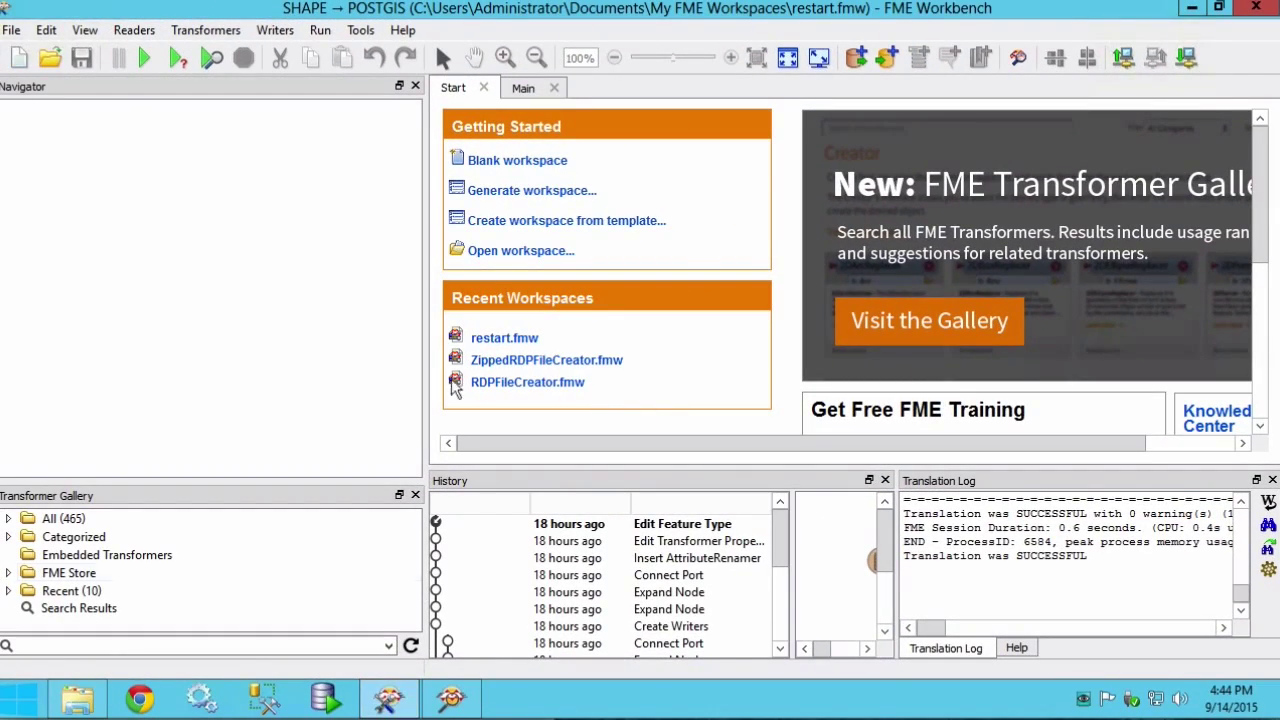
# - Create a new blank workspace from the Start tab
pyautogui.click(527, 172)
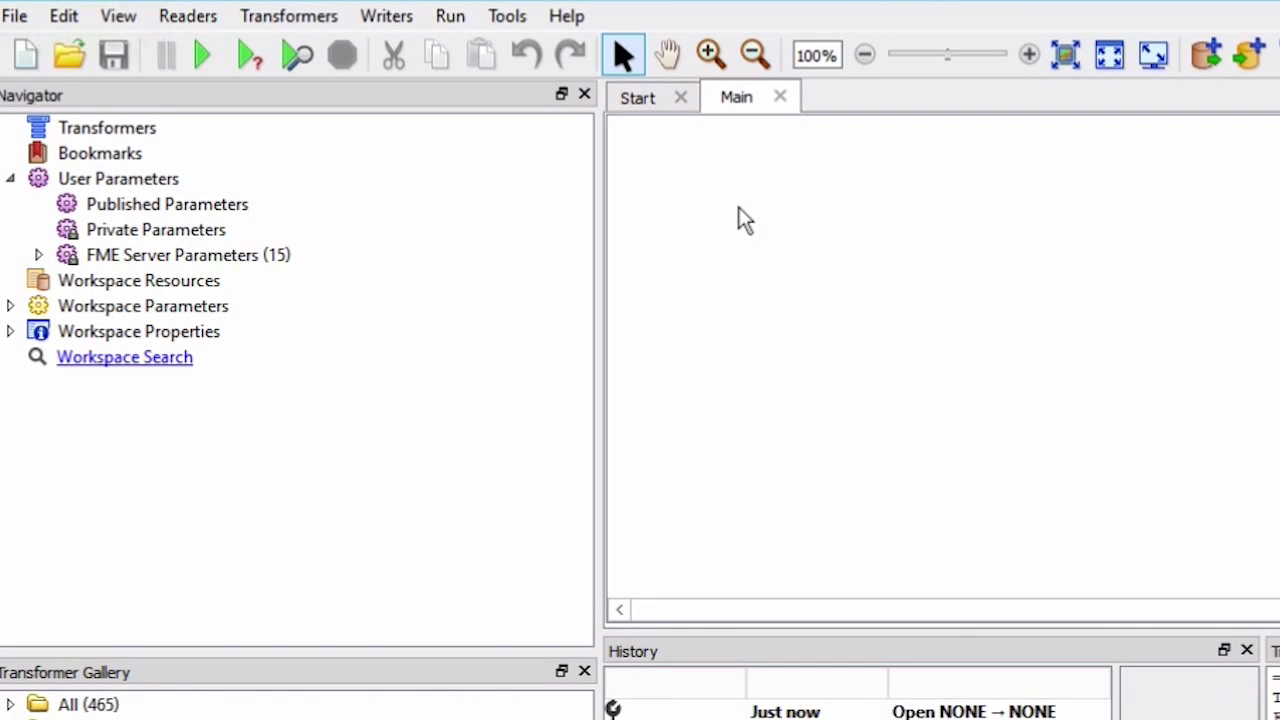
# - Start adding a reader with Esri Shape as its format
pyautogui.click(214, 28)
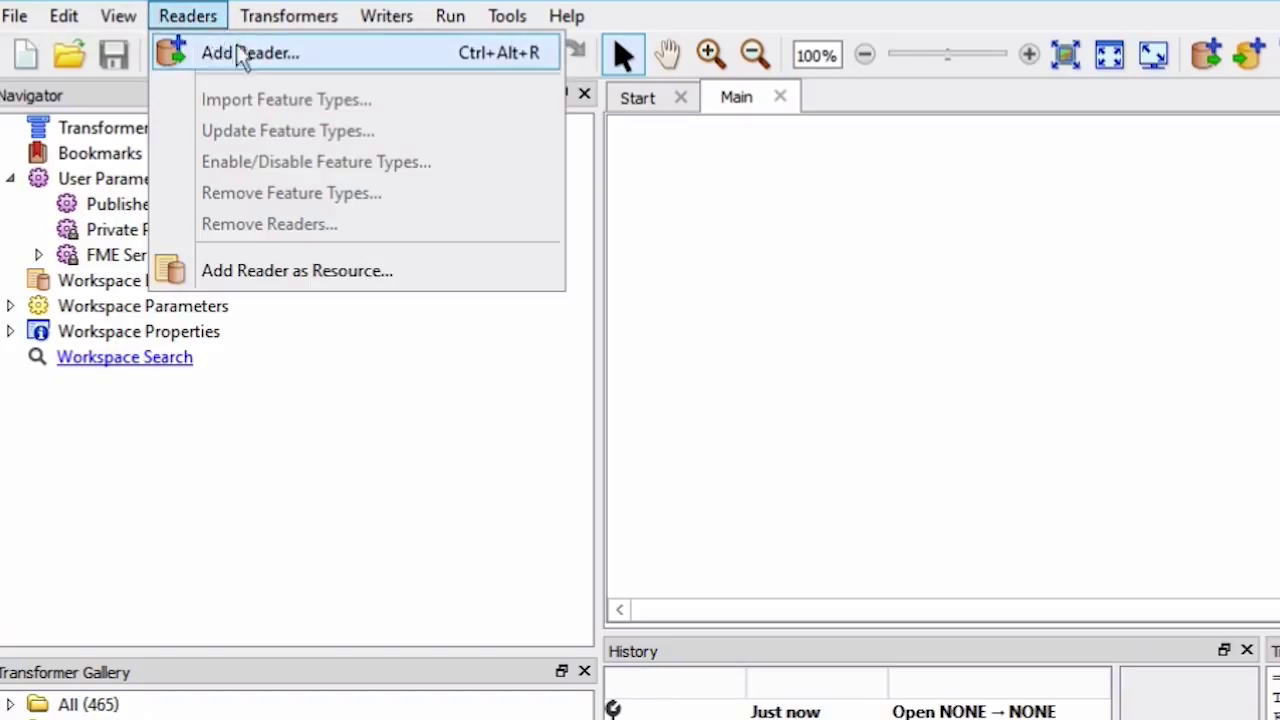
pyautogui.click(355, 58)
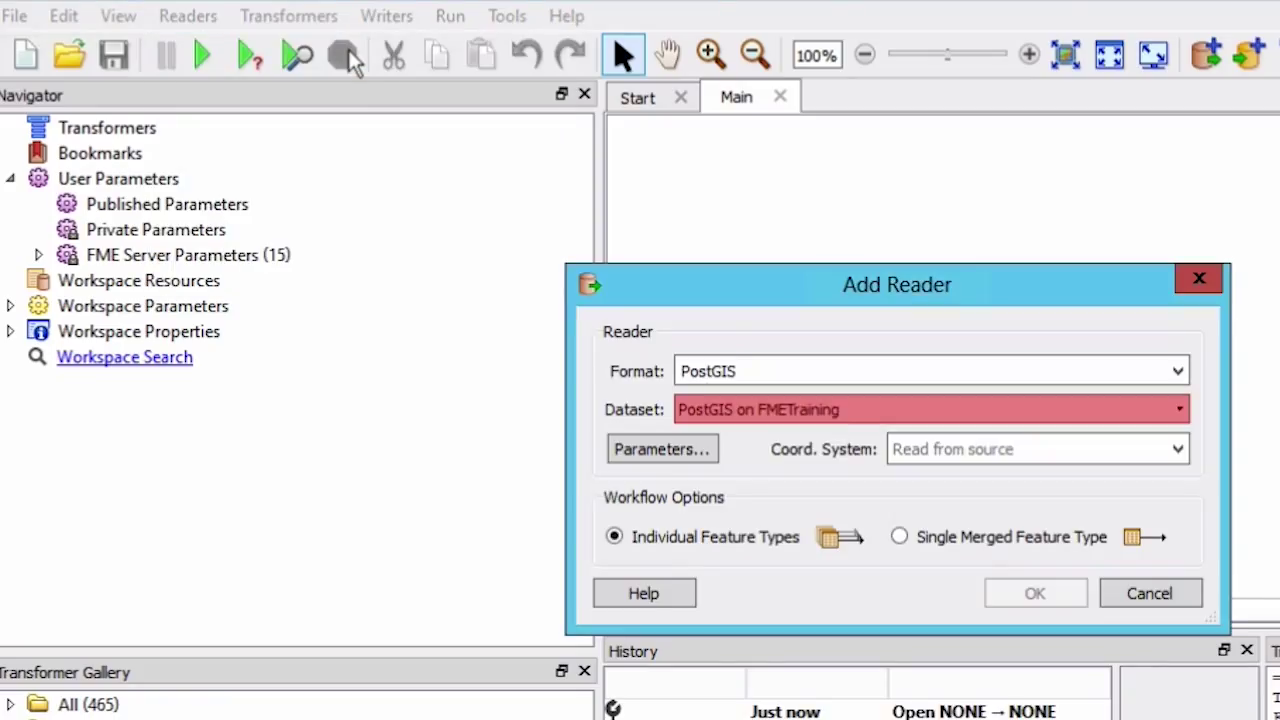
pyautogui.doubleClick(833, 373)
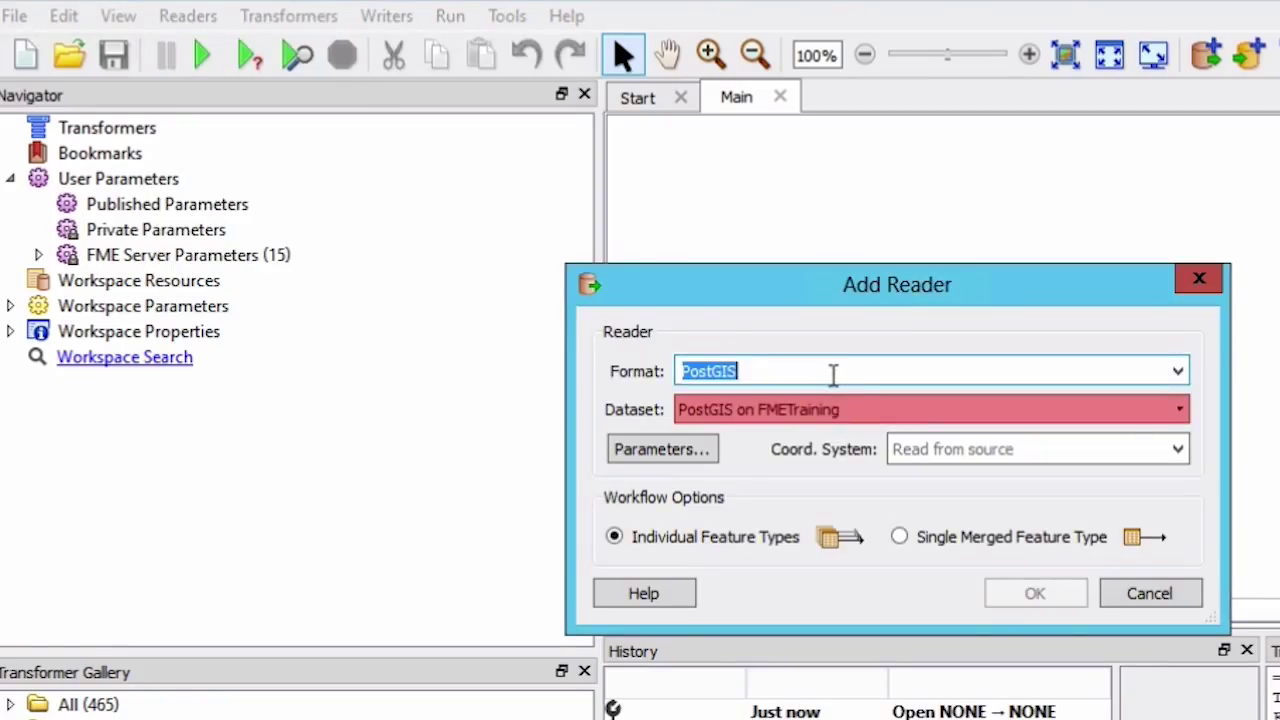
pyautogui.write('shape')
pyautogui.click(831, 390)
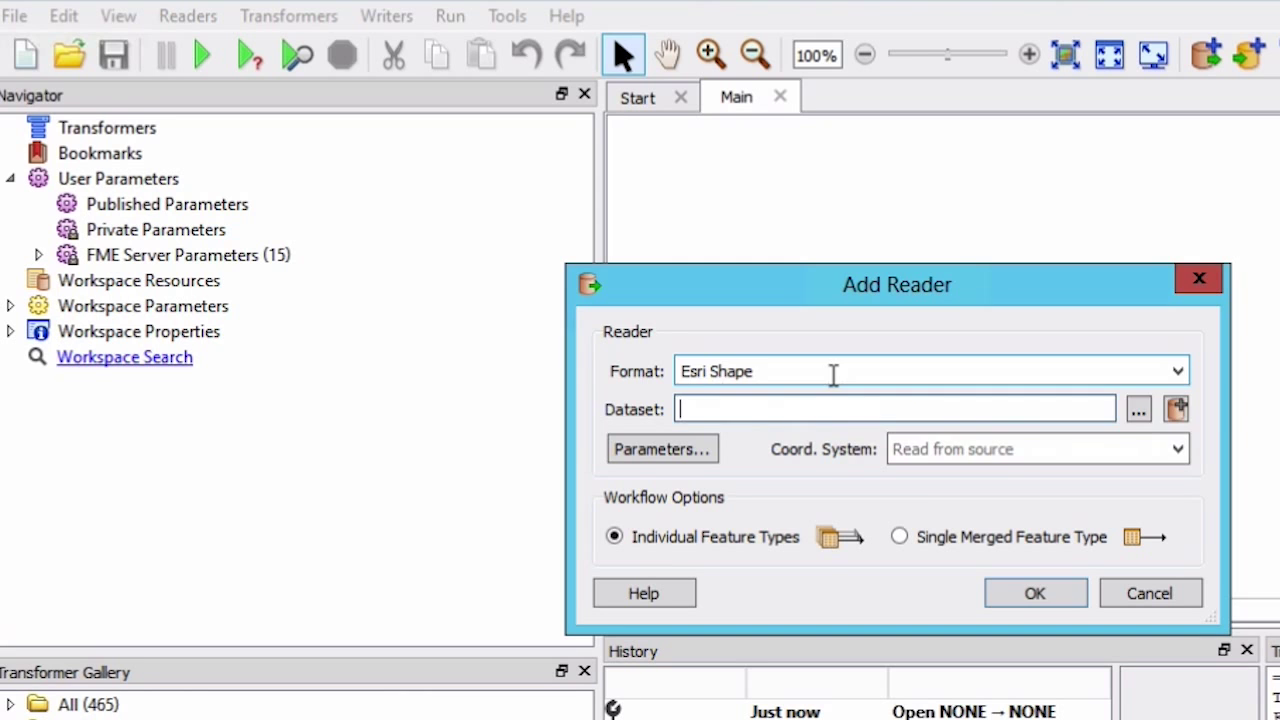
# - Set the reader dataset to Data\Addresses\ForwardSortationAreas.shp and add it to the workspace
pyautogui.click(1136, 409)
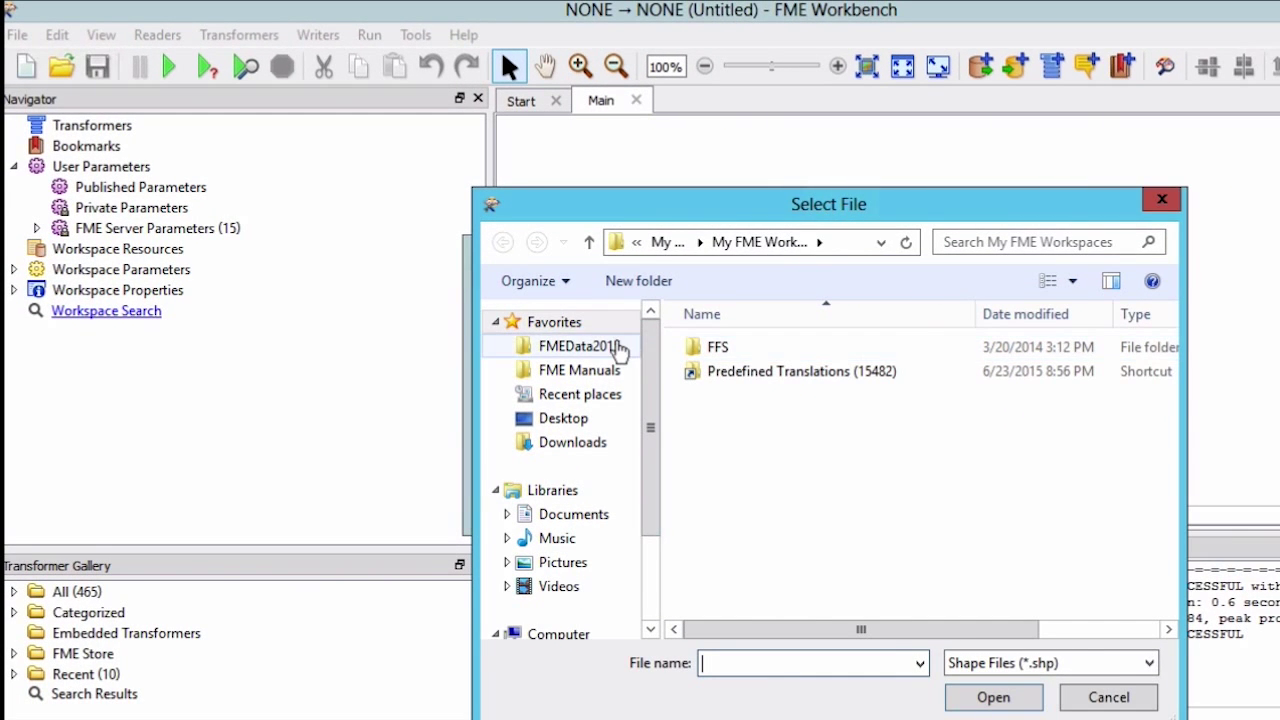
pyautogui.click(540, 346)
pyautogui.doubleClick(712, 349)
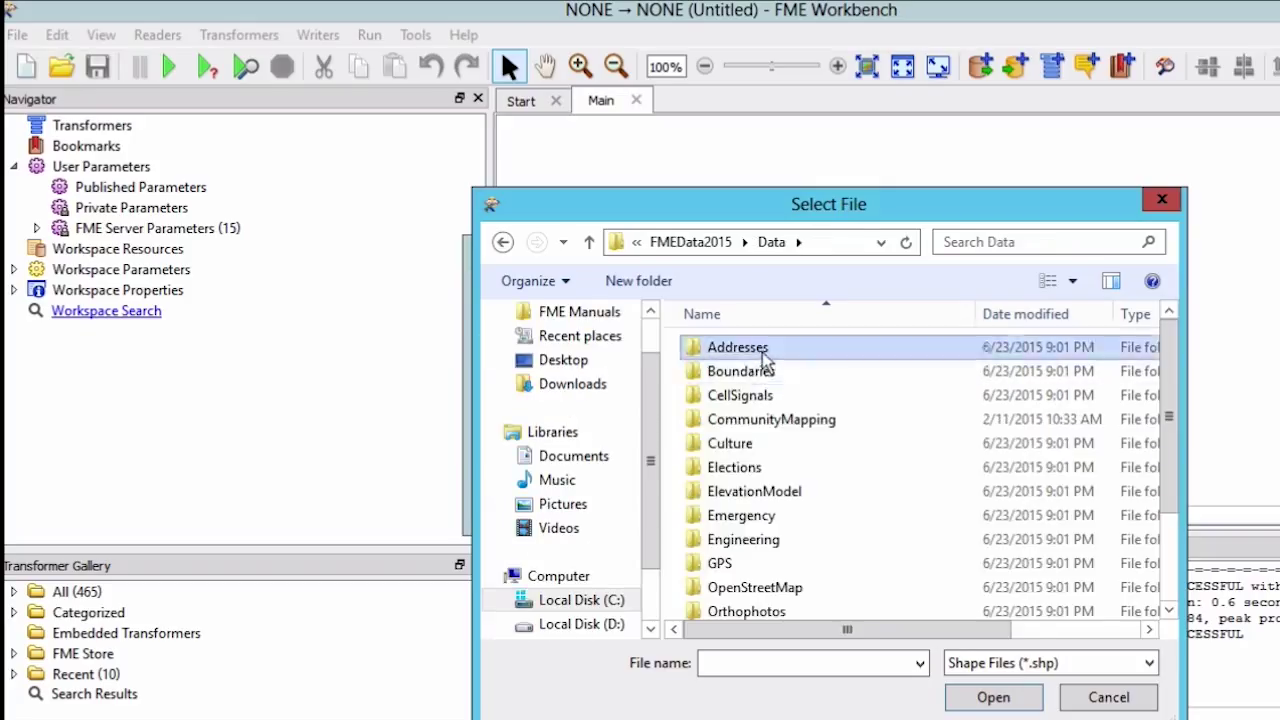
pyautogui.doubleClick(766, 347)
pyautogui.click(788, 372)
pyautogui.click(980, 696)
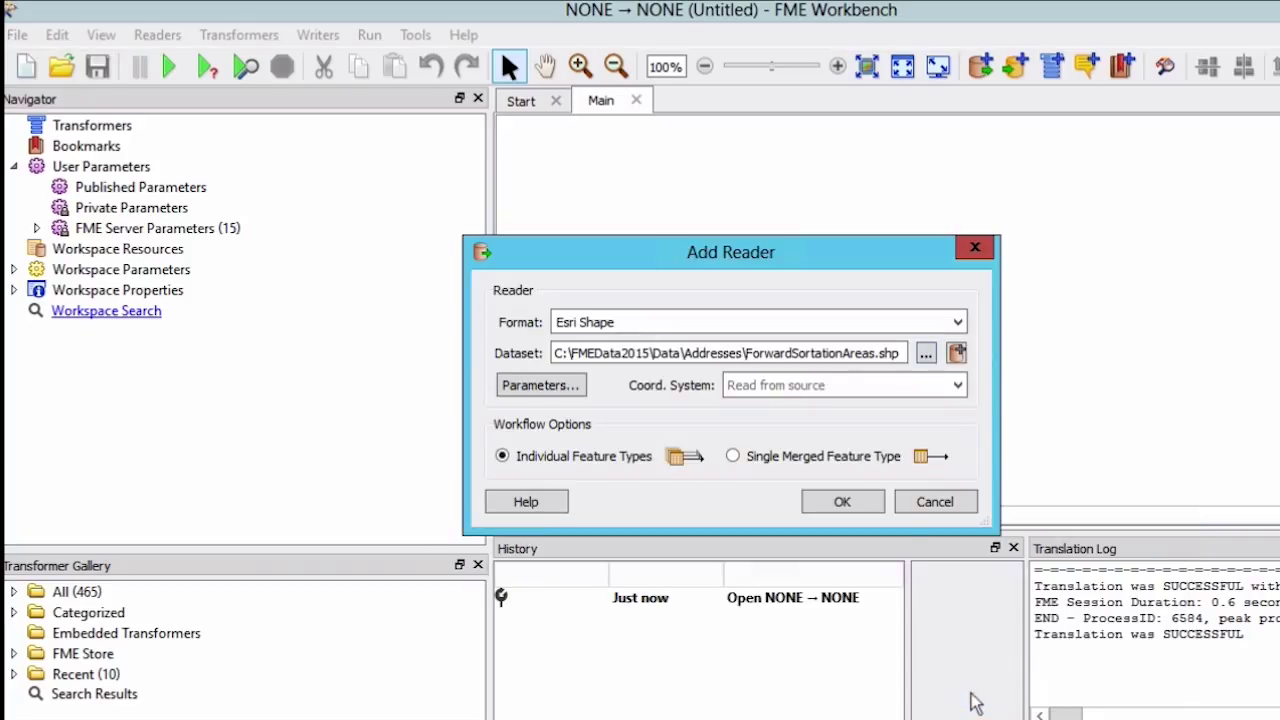
pyautogui.click(866, 503)
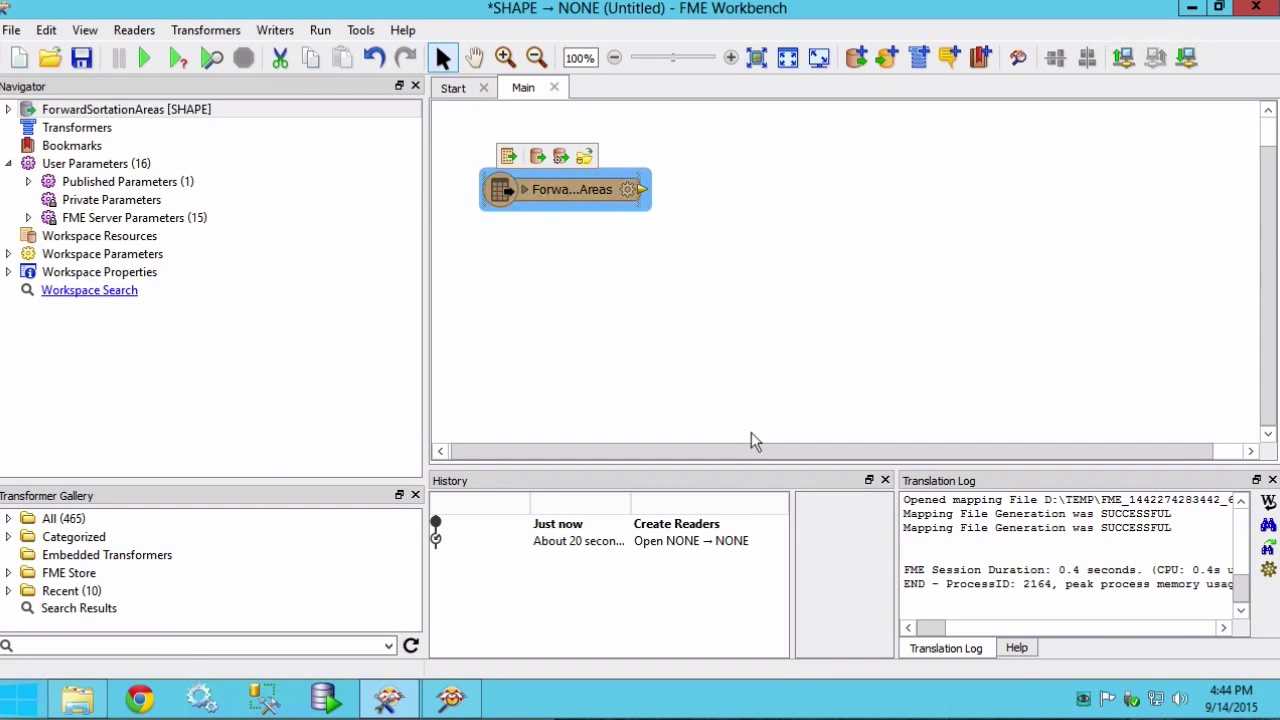
# - Expand the reader to show CFSAUID, then start a PostGIS writer with a new named connection
pyautogui.click(524, 189)
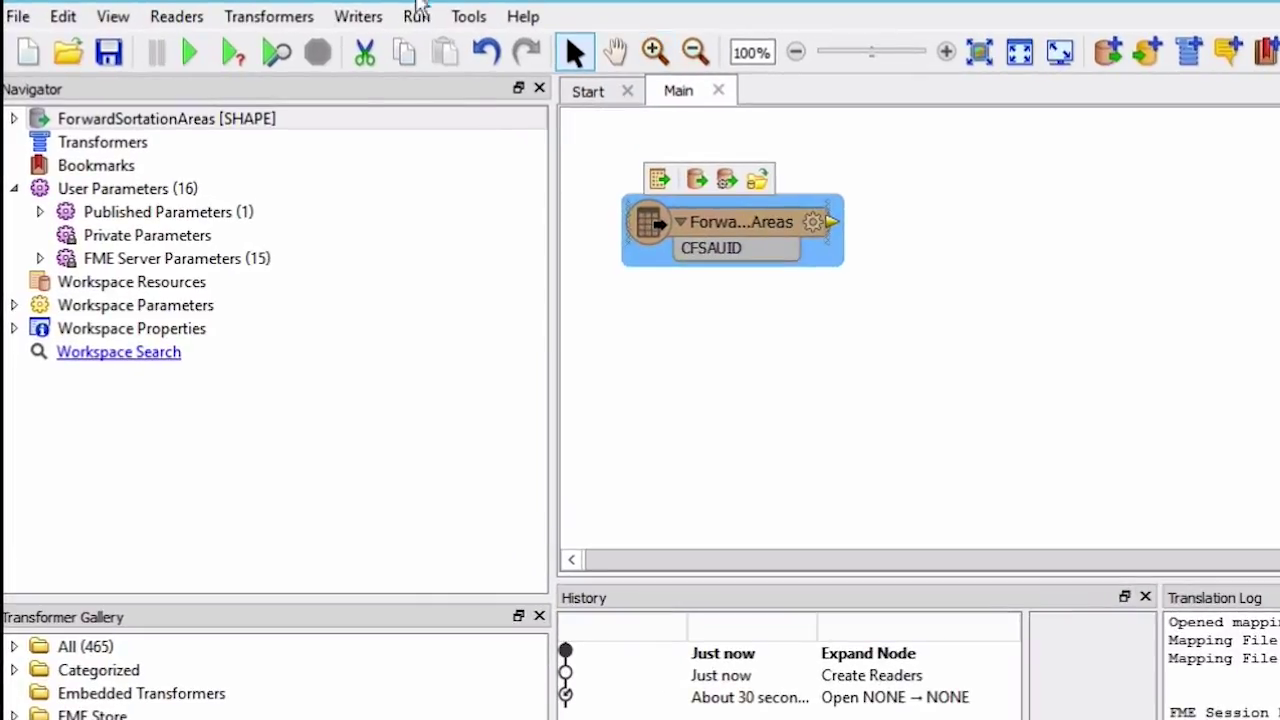
pyautogui.click(380, 22)
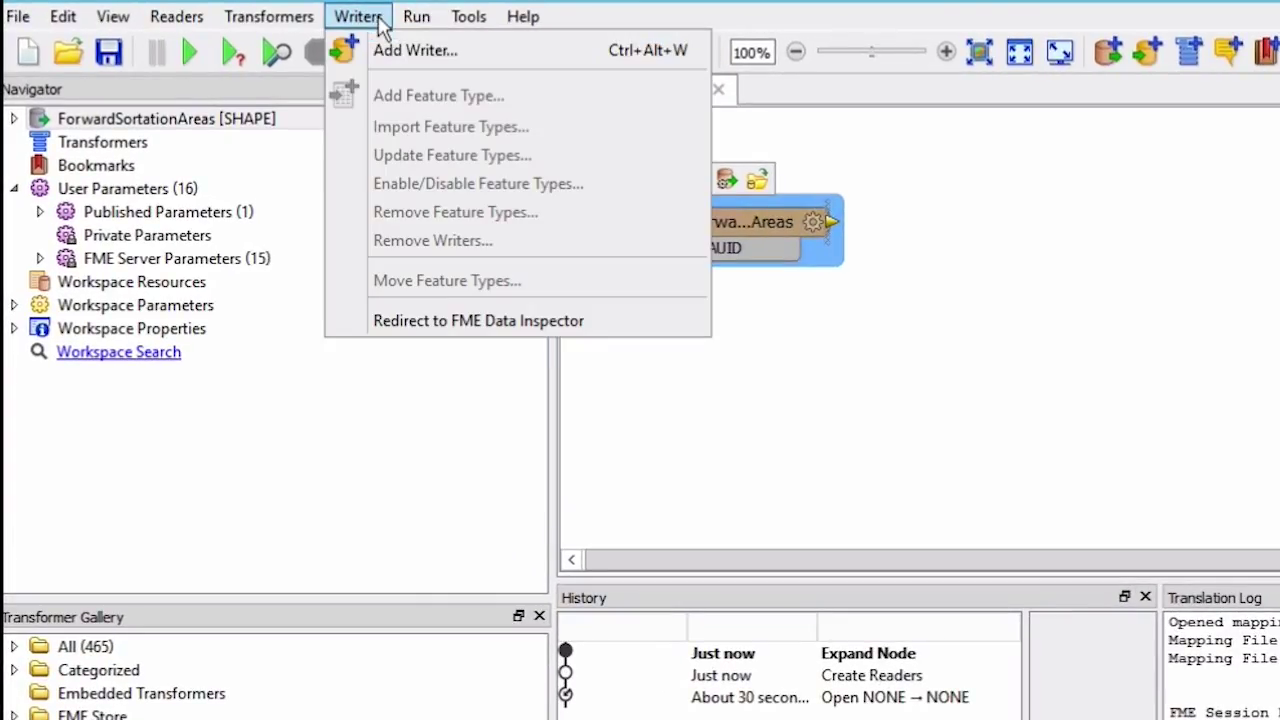
pyautogui.click(512, 56)
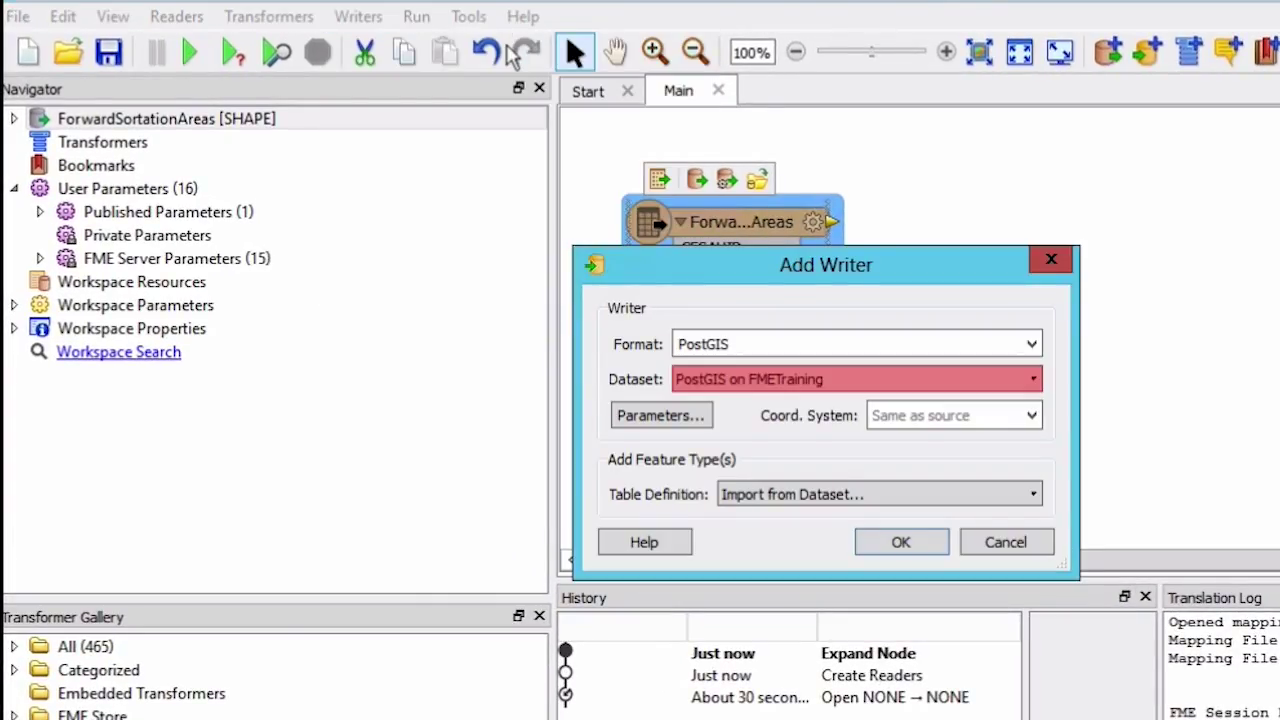
pyautogui.doubleClick(754, 344)
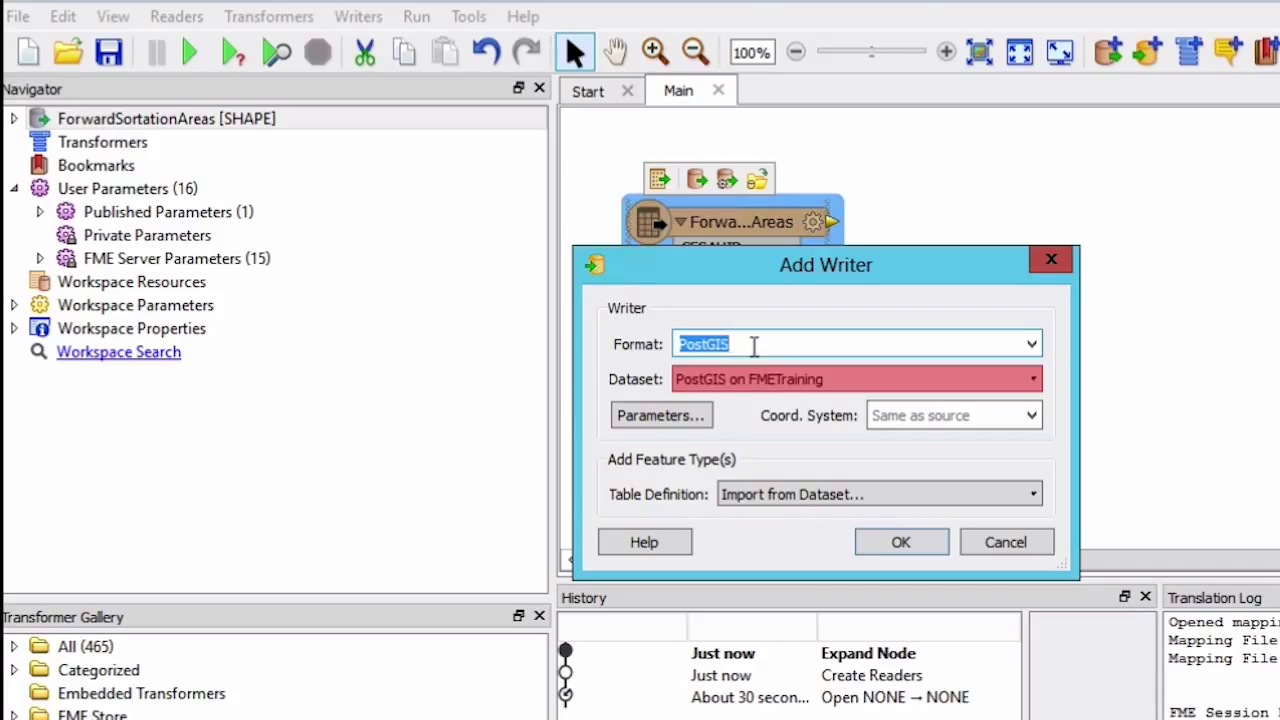
pyautogui.write('postgis')
pyautogui.press('Return')
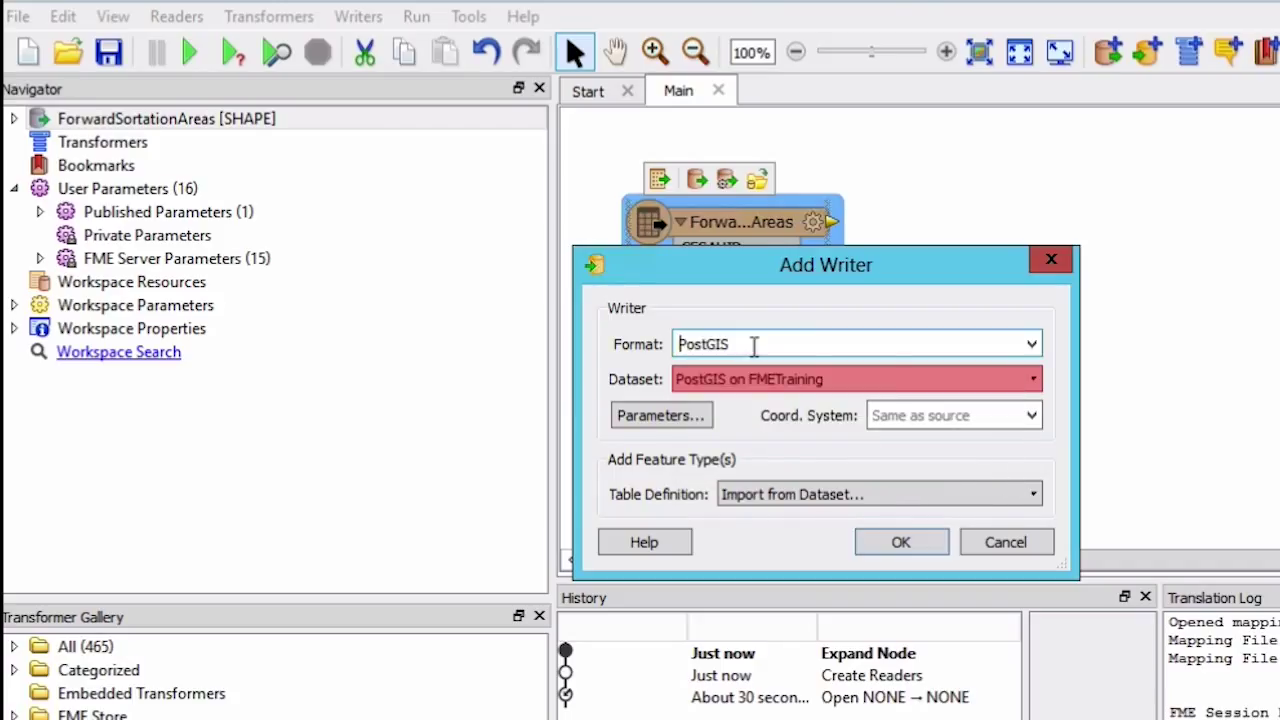
pyautogui.click(1029, 380)
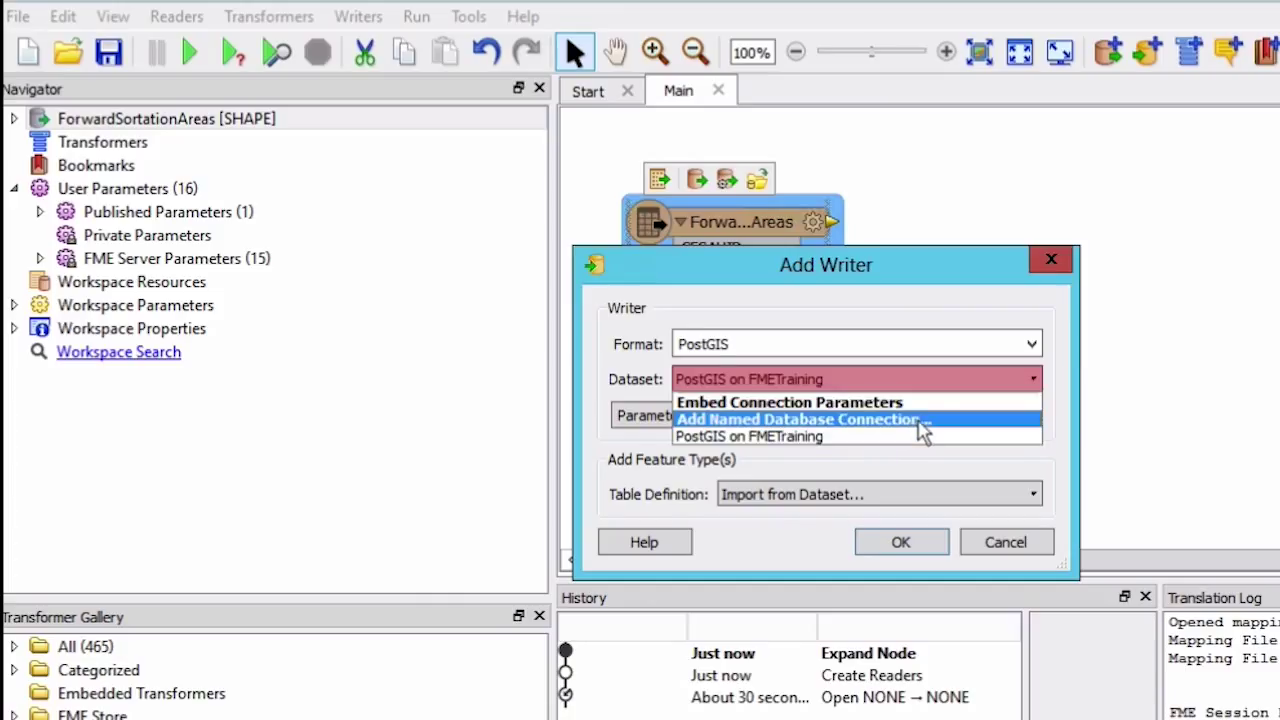
pyautogui.click(922, 421)
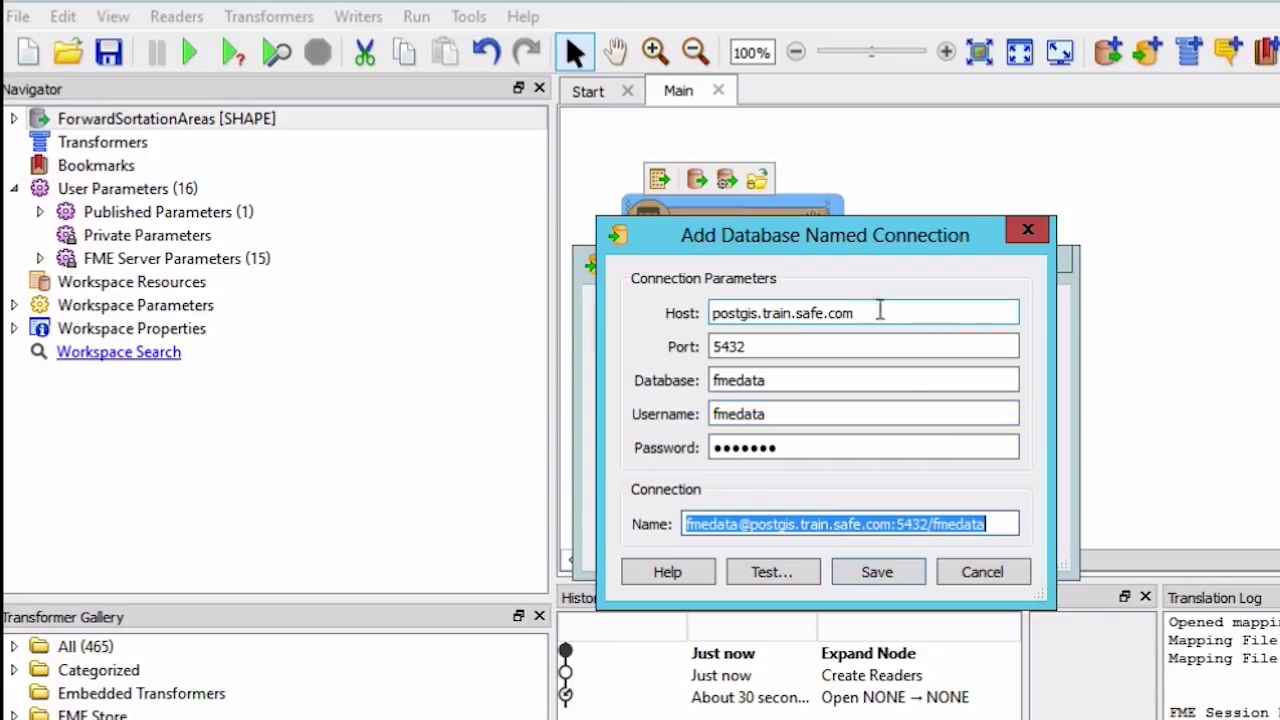
# - Set the connection host to localhost, name it 'PostGIS on FMETraining', and save it
pyautogui.click(880, 311)
pyautogui.moveTo(876, 314); pyautogui.dragTo(681, 316)
pyautogui.press('BackSpace')
pyautogui.write('local')
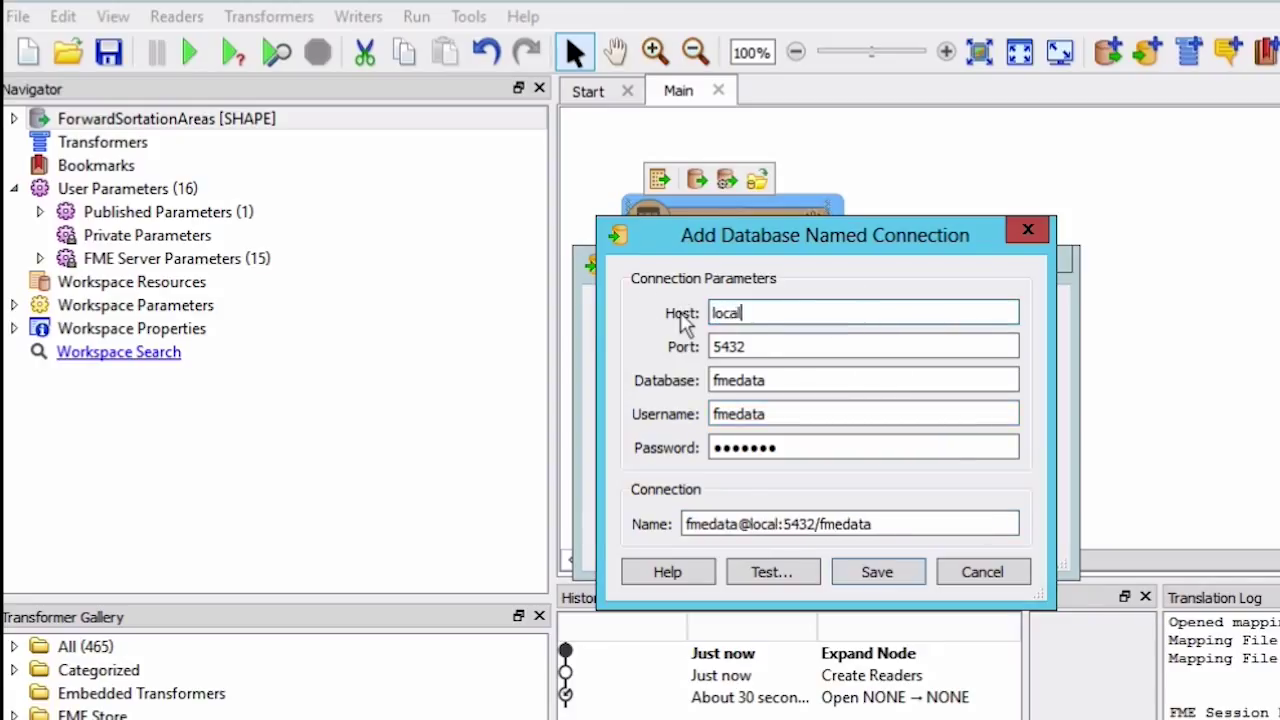
pyautogui.write('host')
pyautogui.moveTo(914, 523); pyautogui.dragTo(643, 518)
pyautogui.click(791, 513)
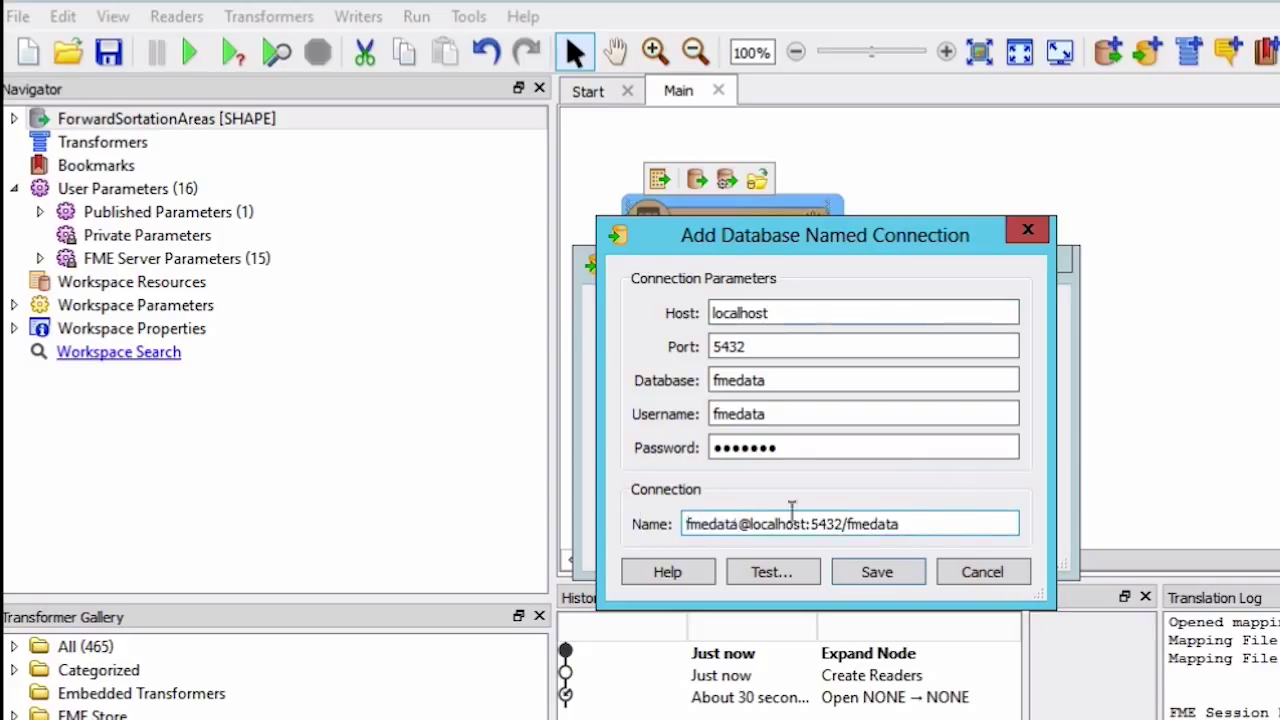
pyautogui.tripleClick(791, 513)
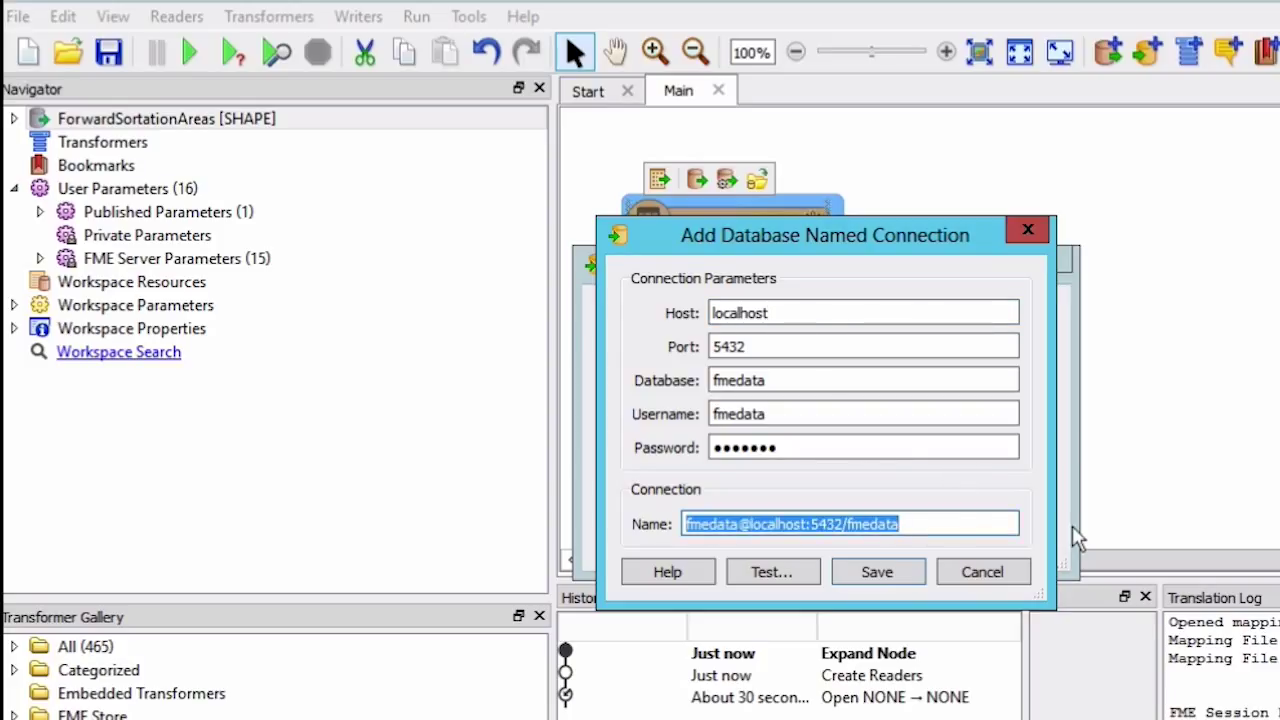
pyautogui.write('P')
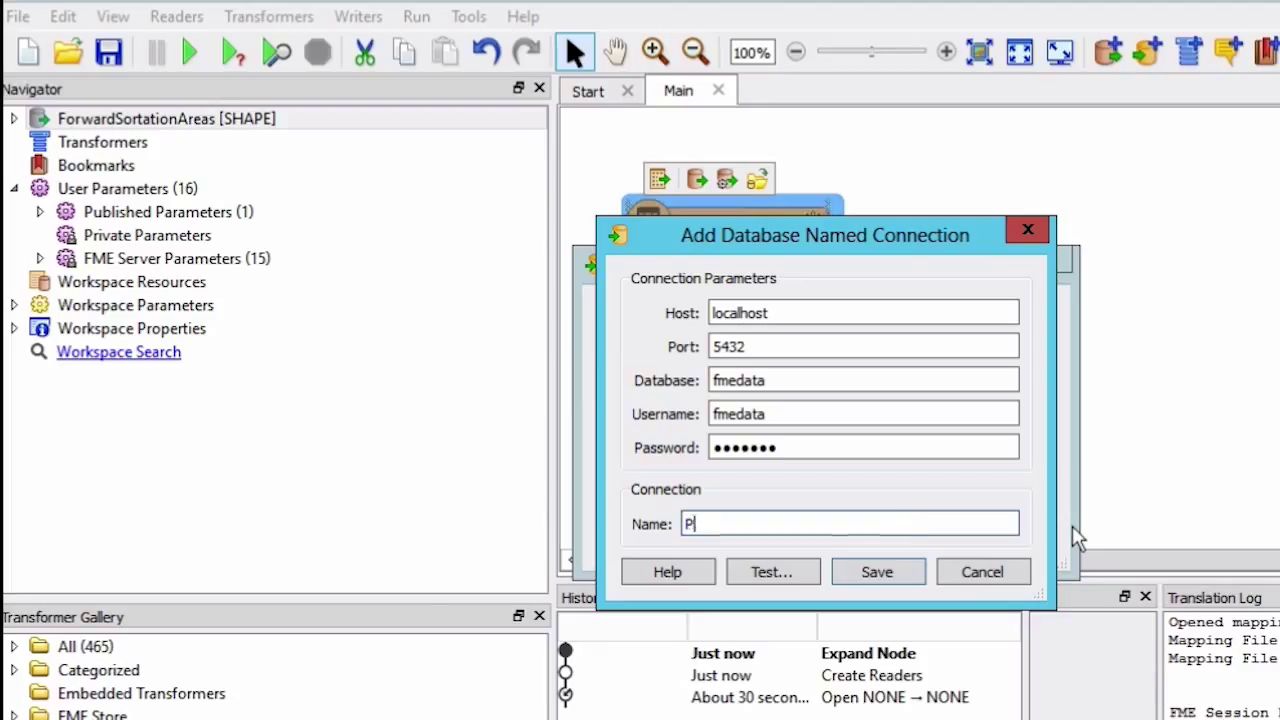
pyautogui.write('ostGIS on ')
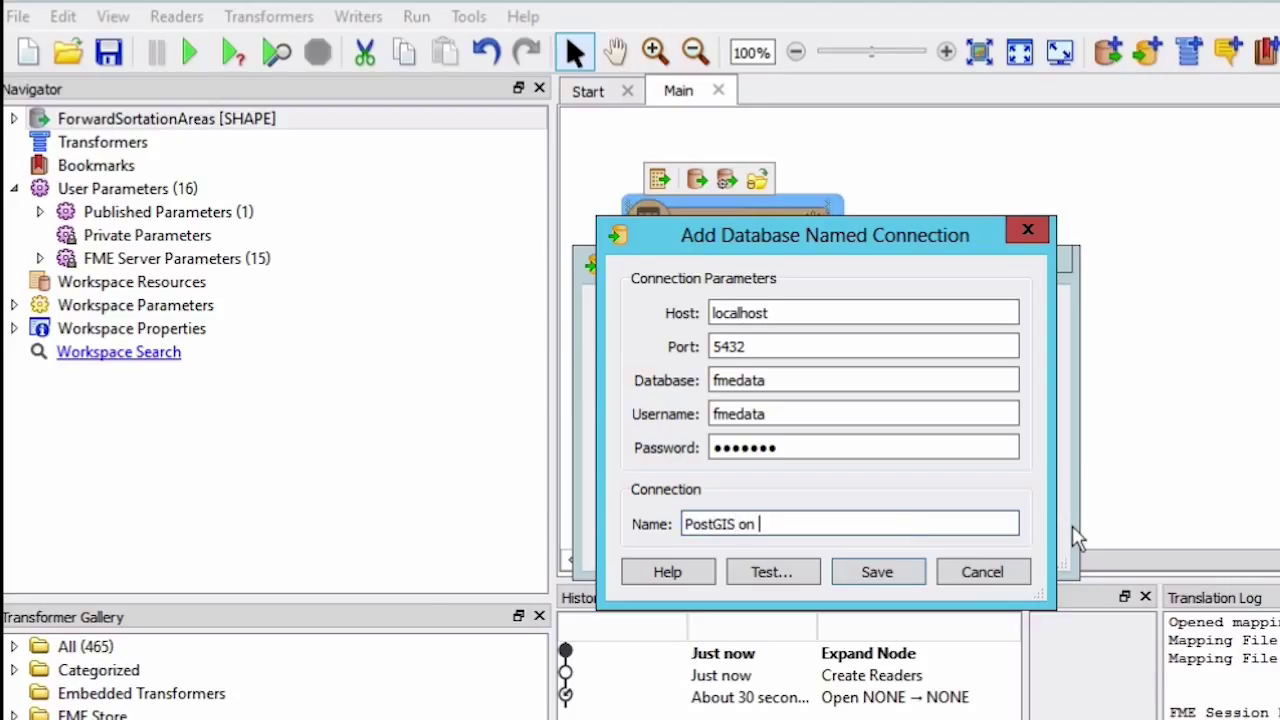
pyautogui.write('FMETraining')
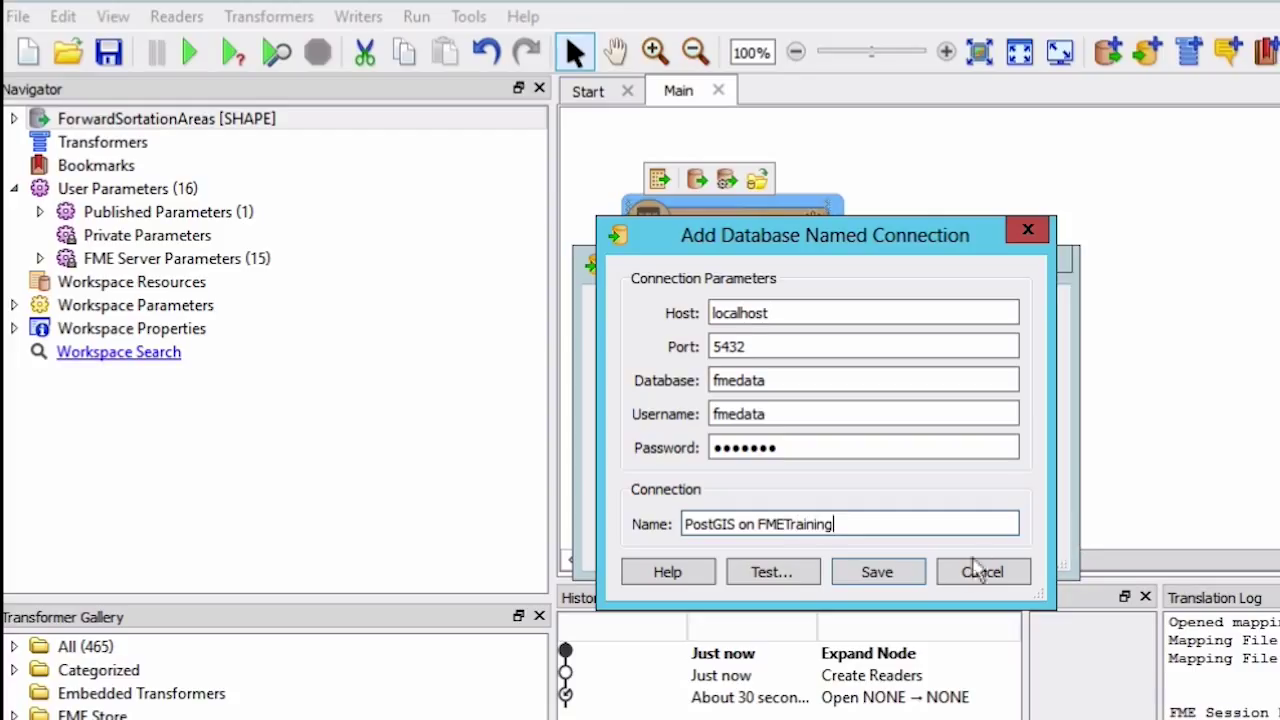
pyautogui.click(906, 574)
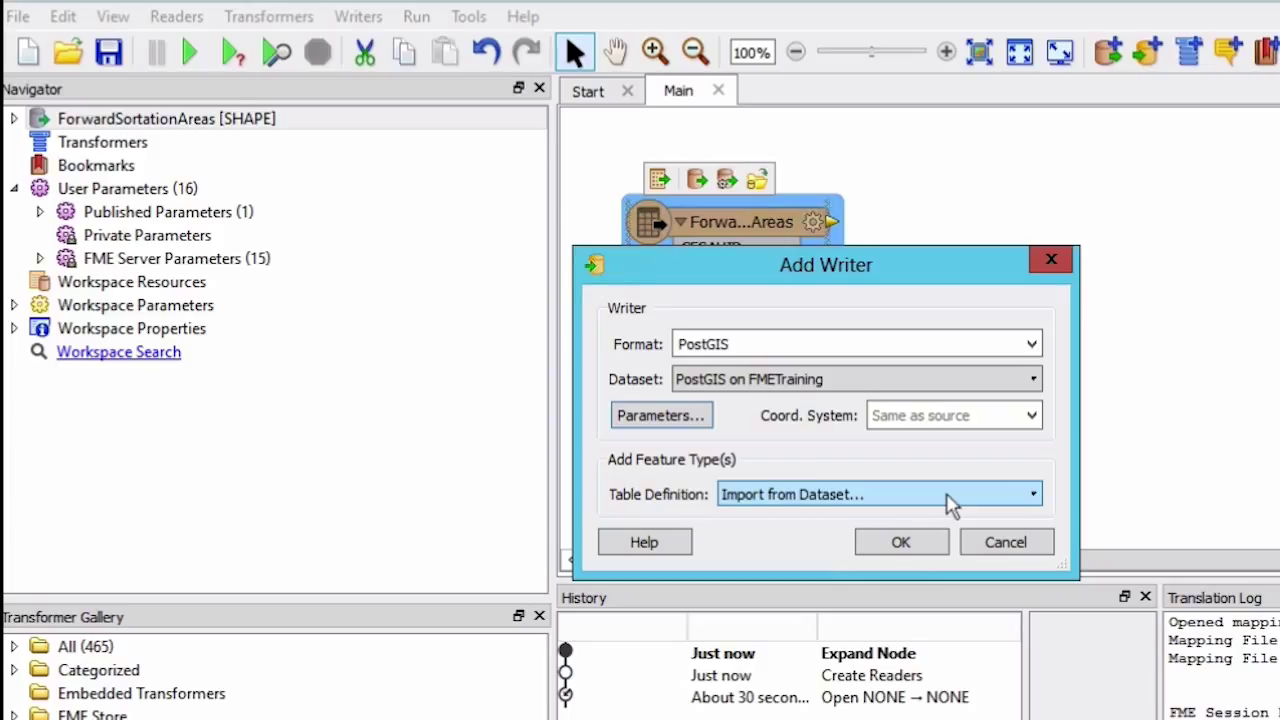
# - Keep Table Definition as 'Import from Dataset…' and add the PostGIS writer
pyautogui.click(1028, 504)
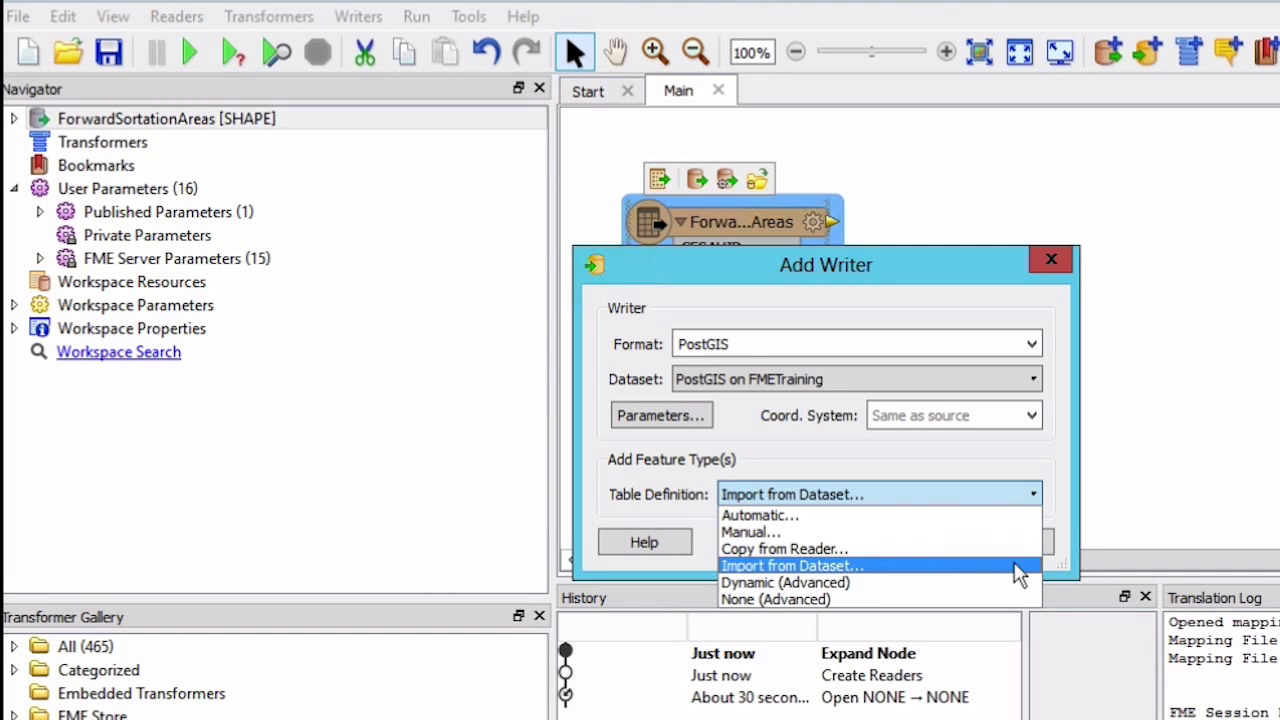
pyautogui.click(1012, 566)
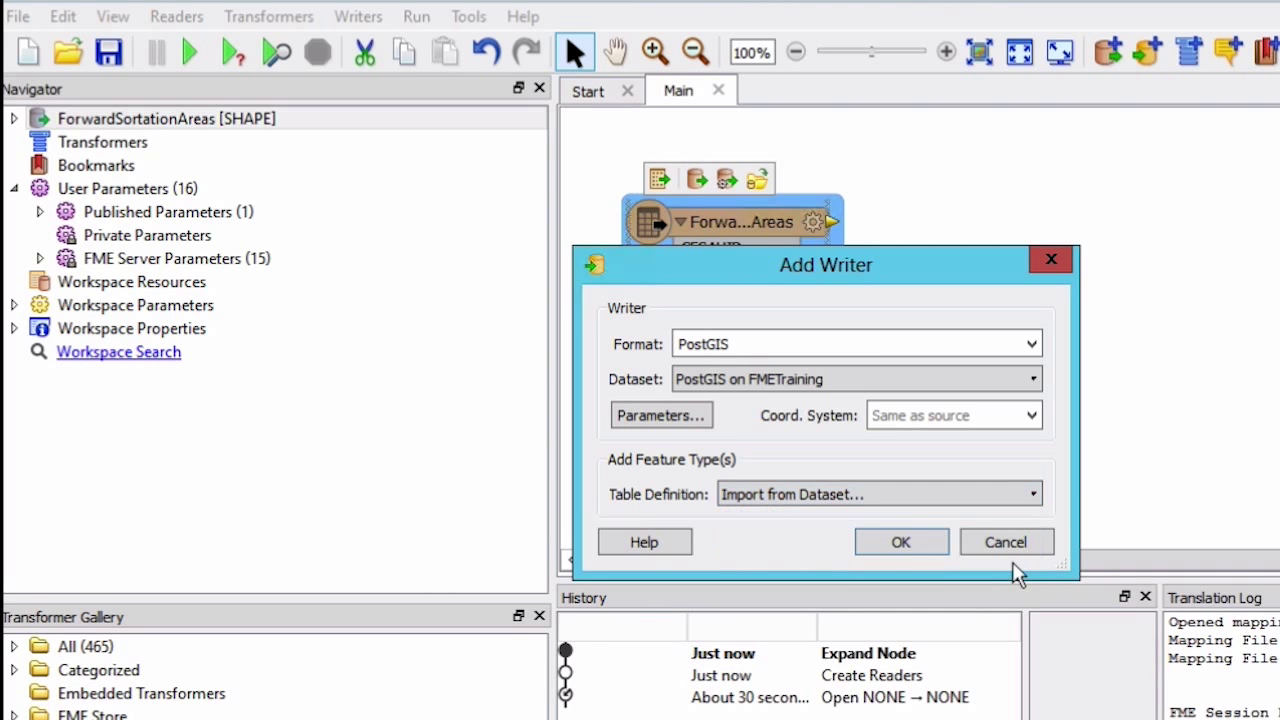
pyautogui.click(885, 540)
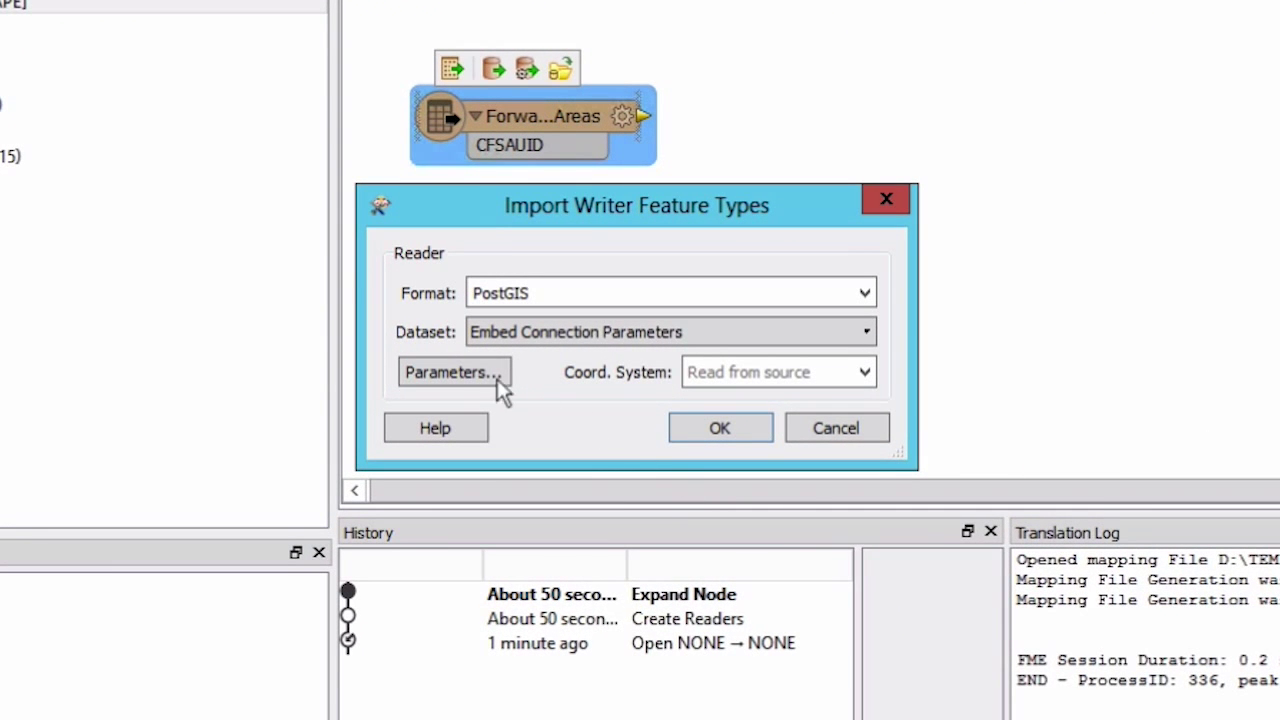
# - Import the public.FSA table from PostGIS on FMETraining as the output feature type
pyautogui.click(520, 332)
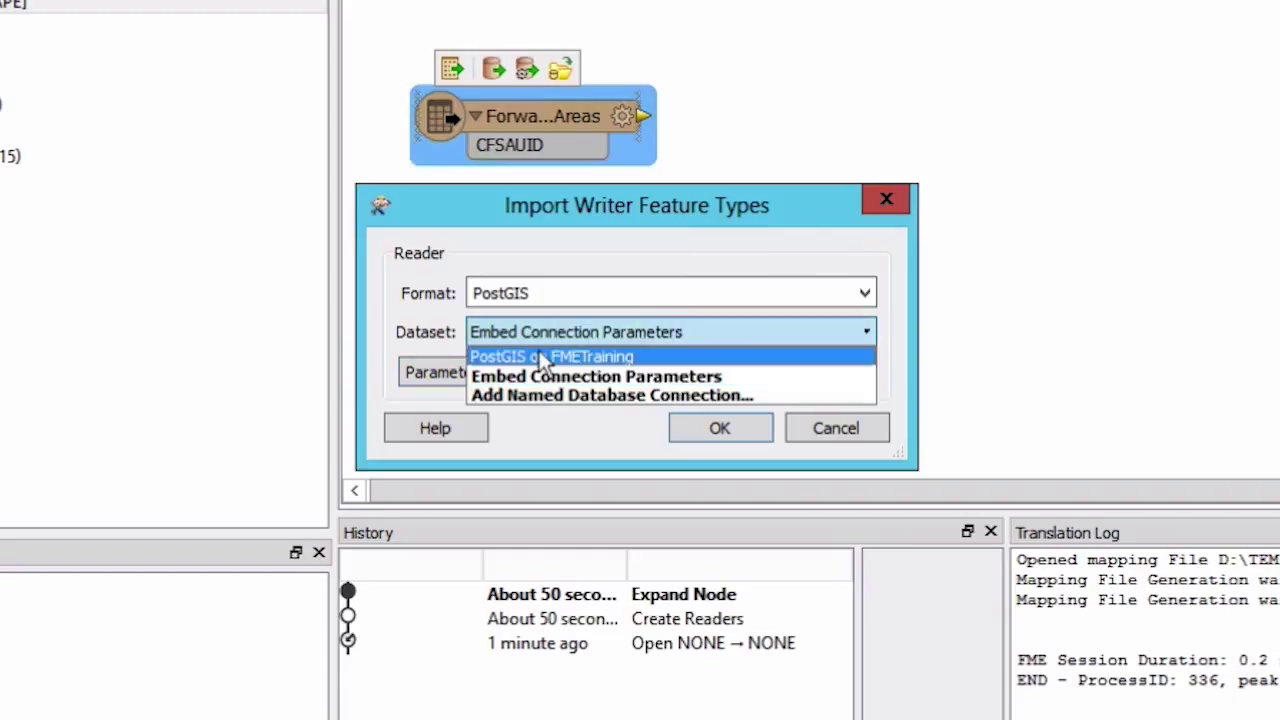
pyautogui.click(543, 358)
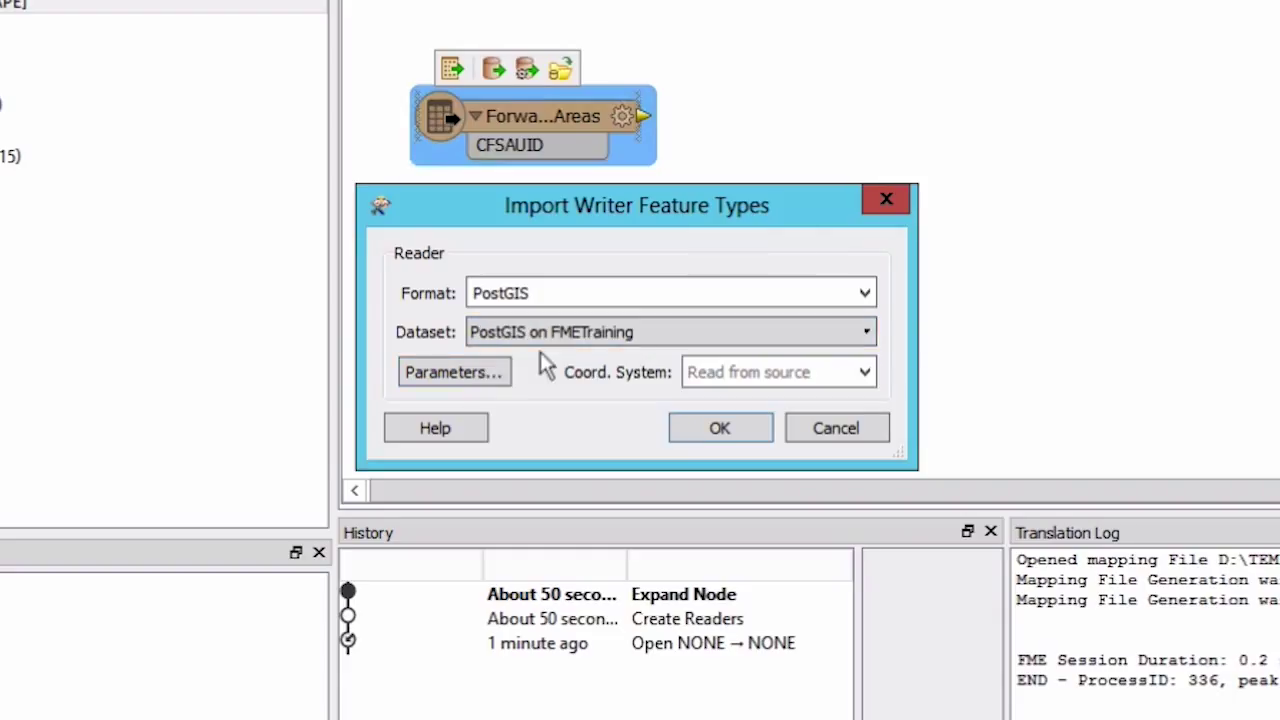
pyautogui.click(490, 375)
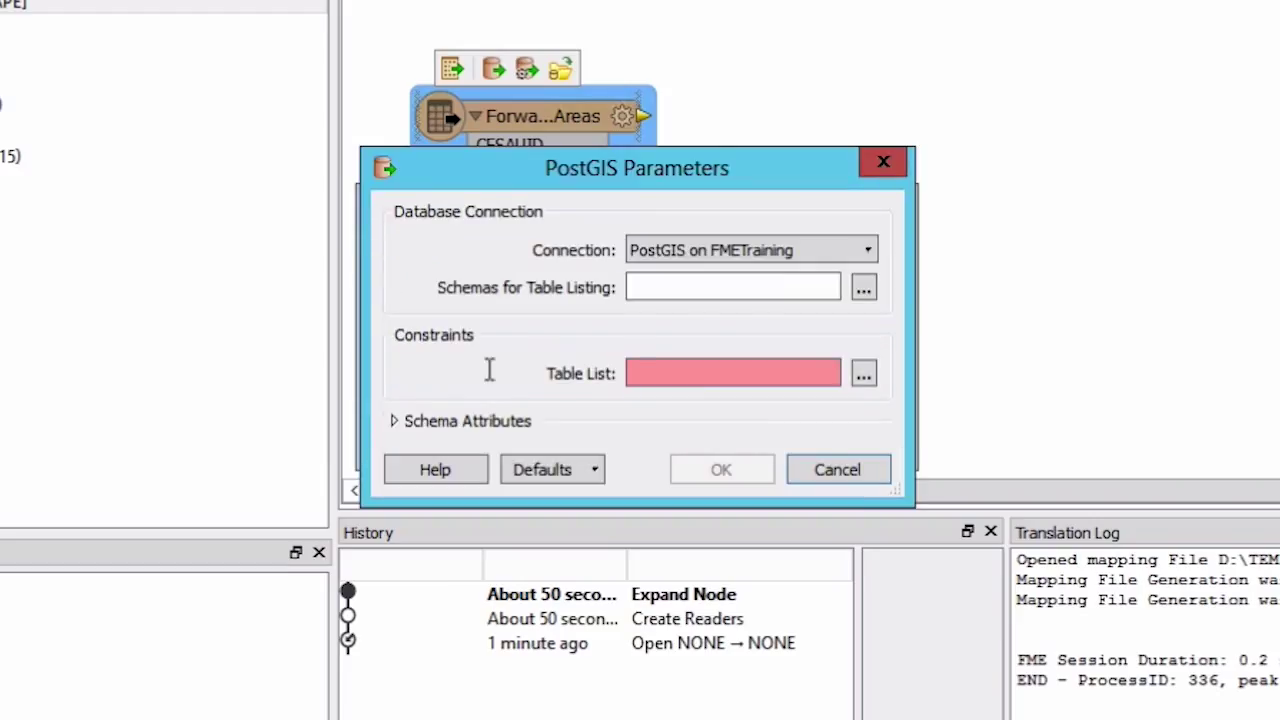
pyautogui.click(864, 375)
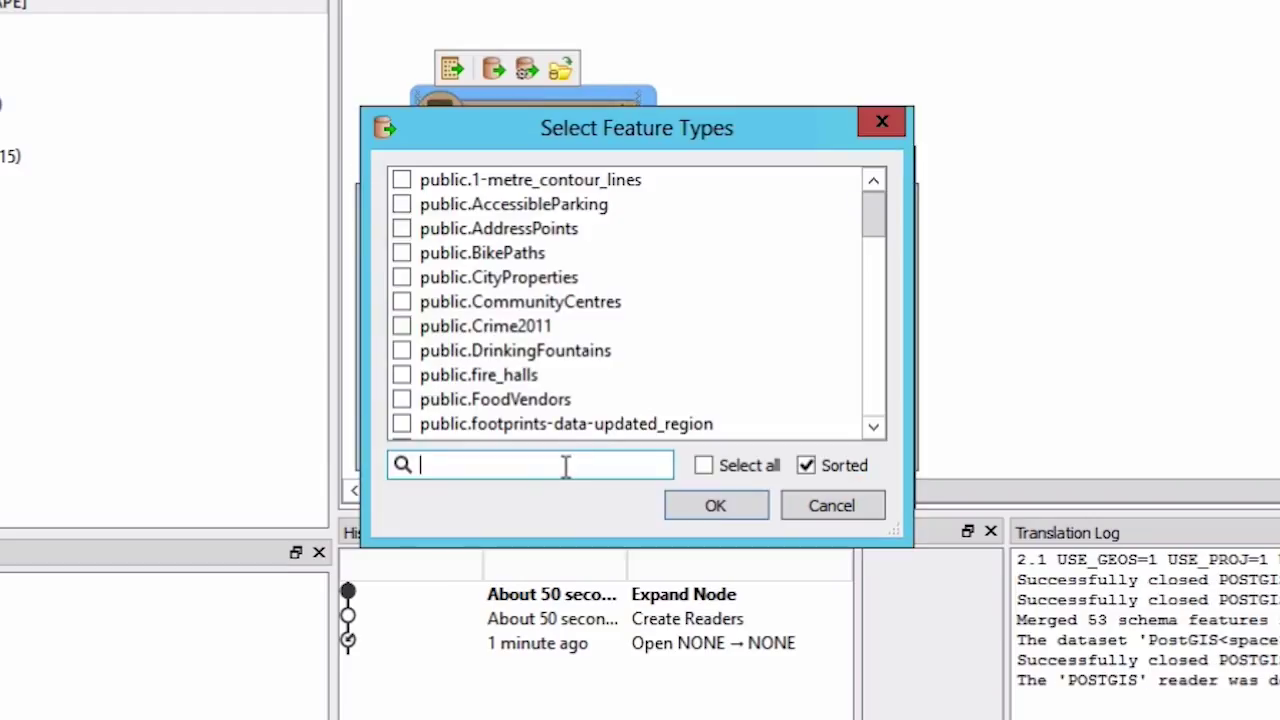
pyautogui.write('fsa')
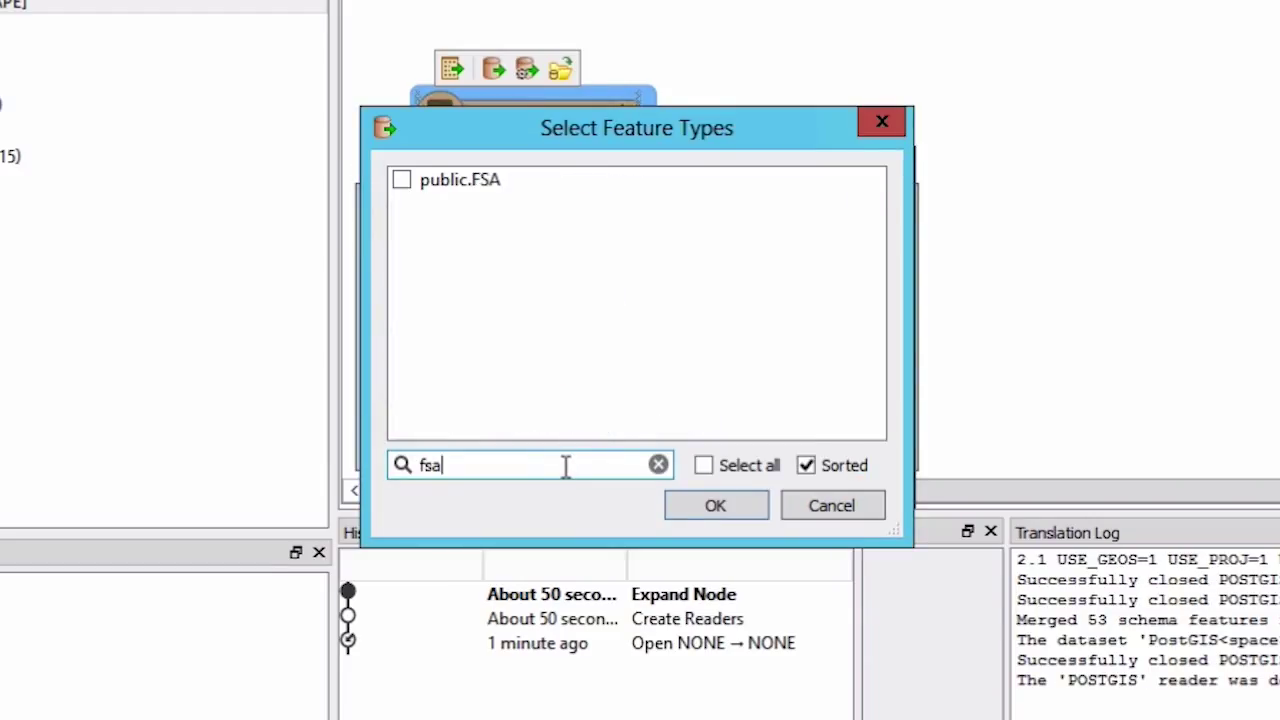
pyautogui.click(403, 180)
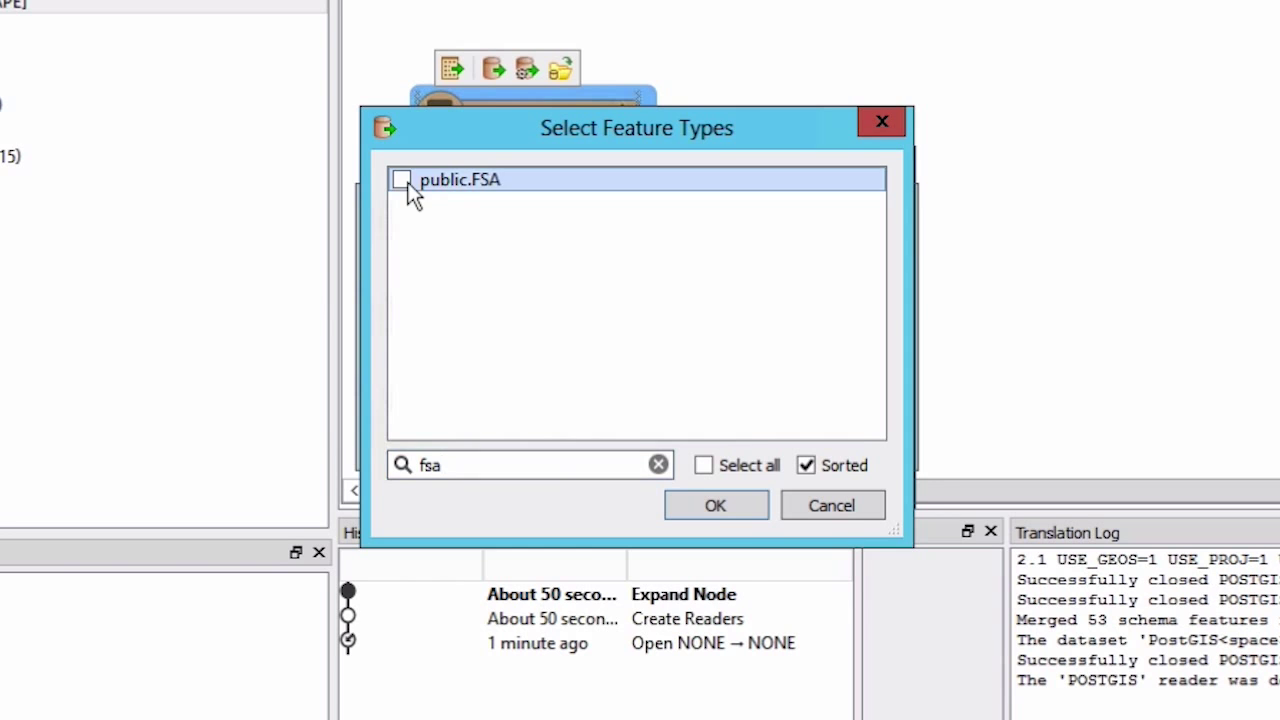
pyautogui.click(716, 508)
pyautogui.click(733, 470)
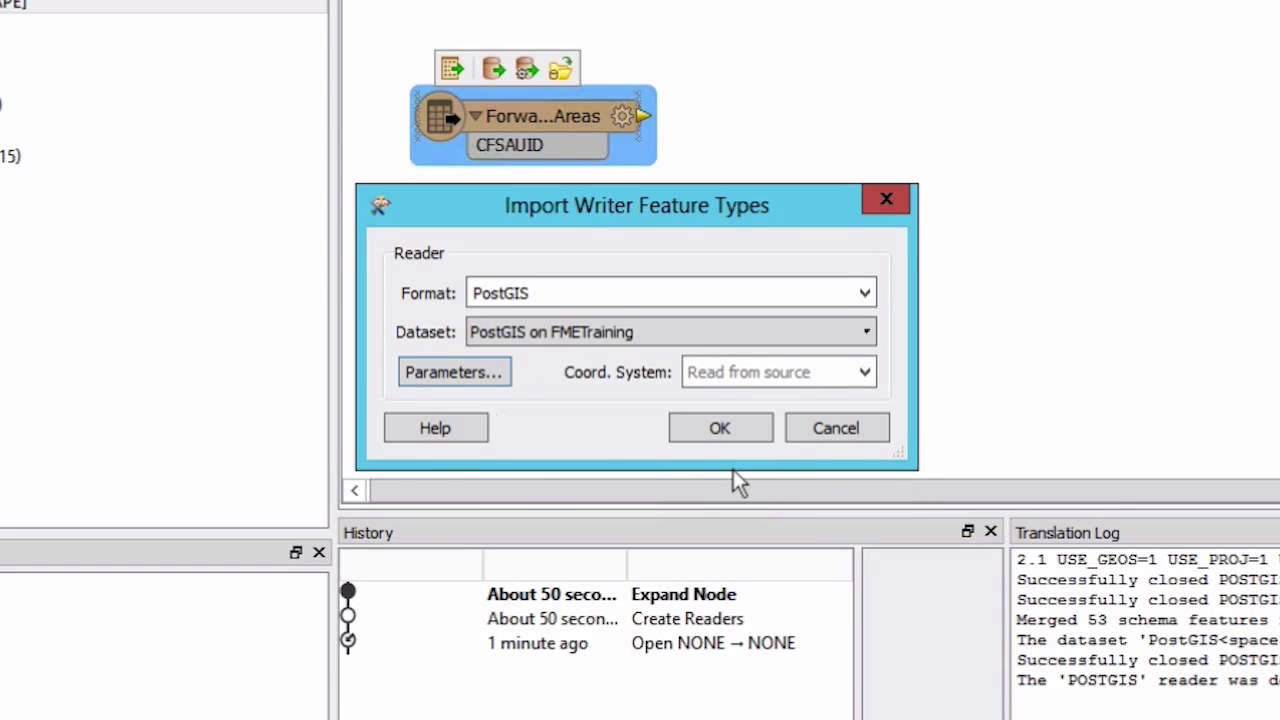
pyautogui.click(720, 430)
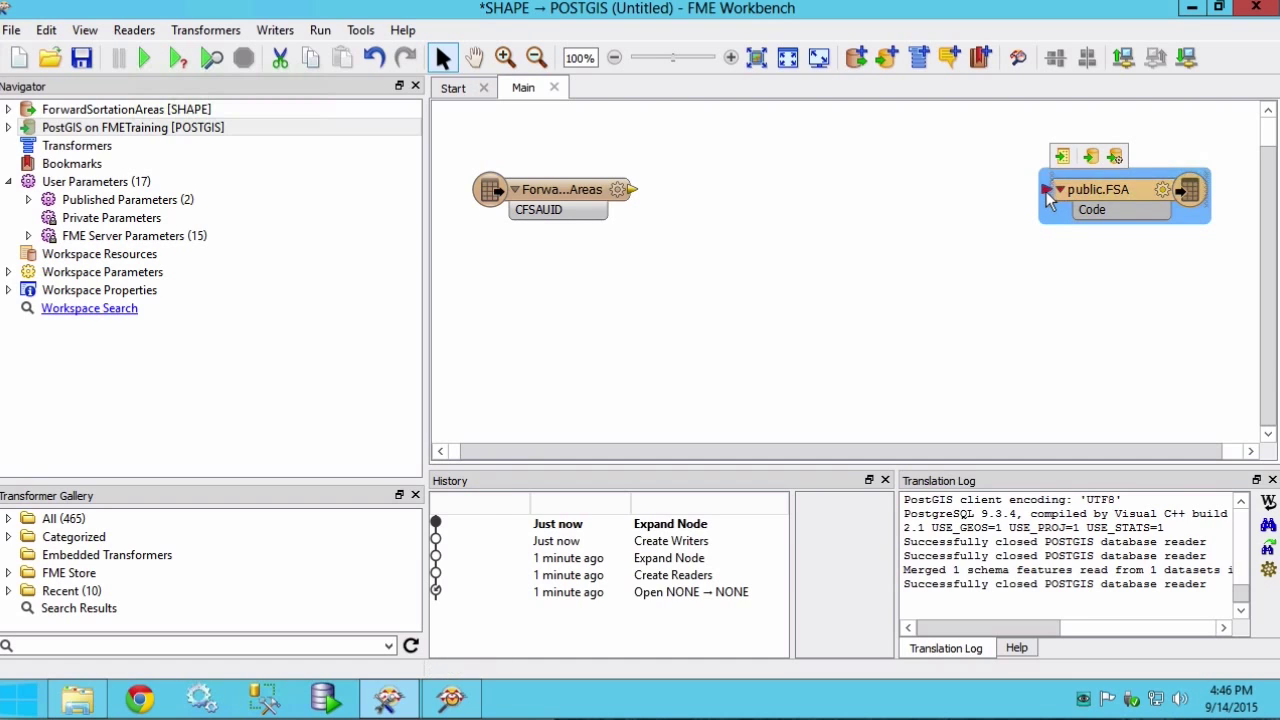
# - Link the ForwardSortationAreas output port to the public.FSA input and select the new connection
pyautogui.click(1046, 191)
pyautogui.click(632, 190)
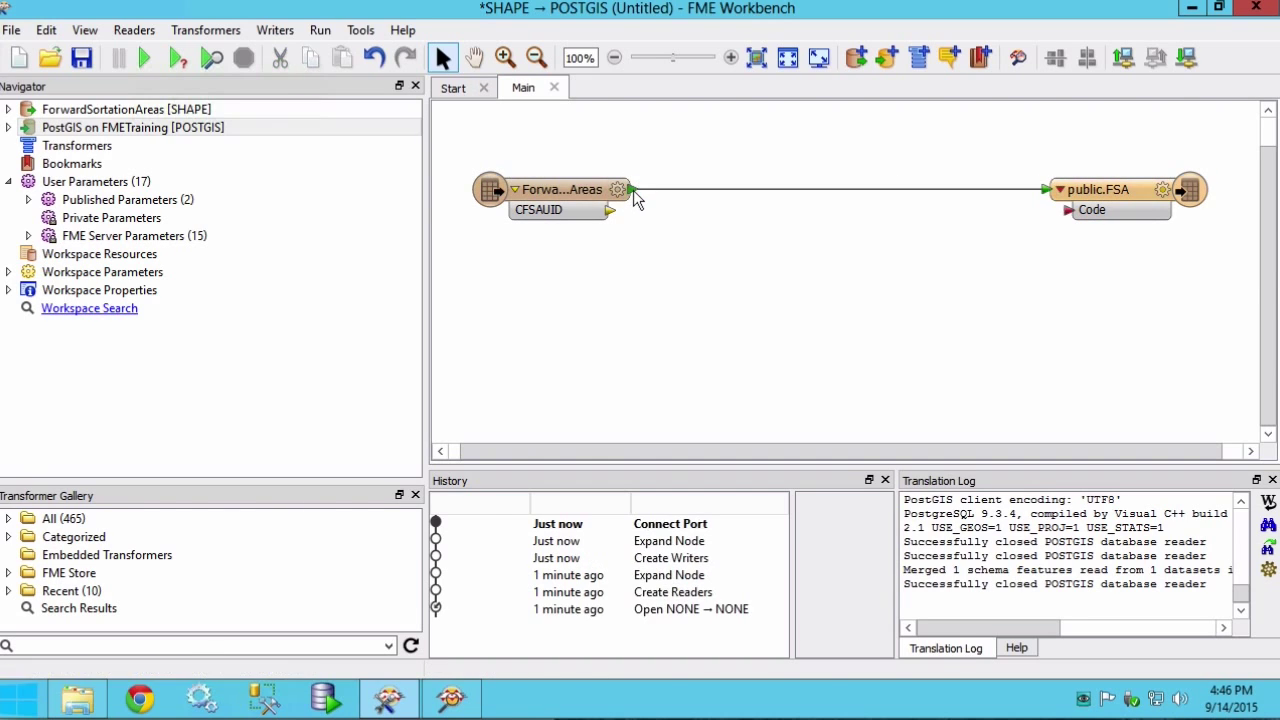
pyautogui.click(670, 191)
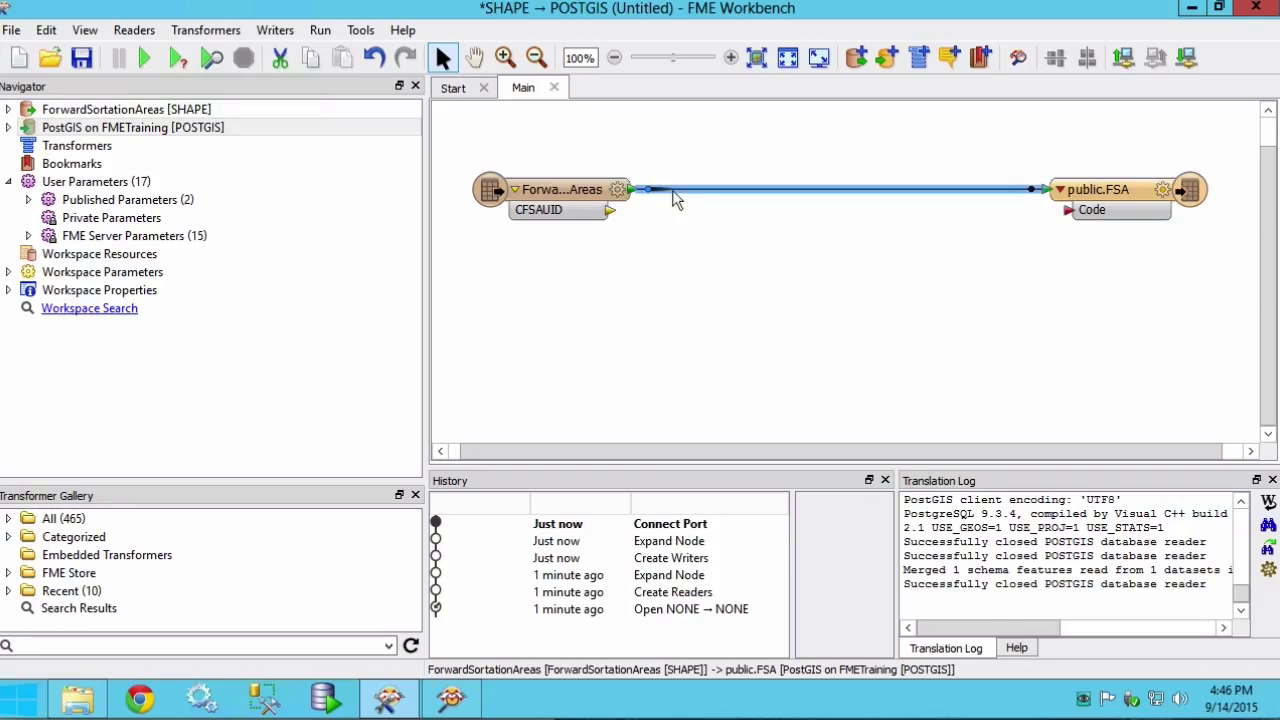
# - Insert an AttributeRenamer on the connection that renames CFSAUID to Code
pyautogui.write('renamer')
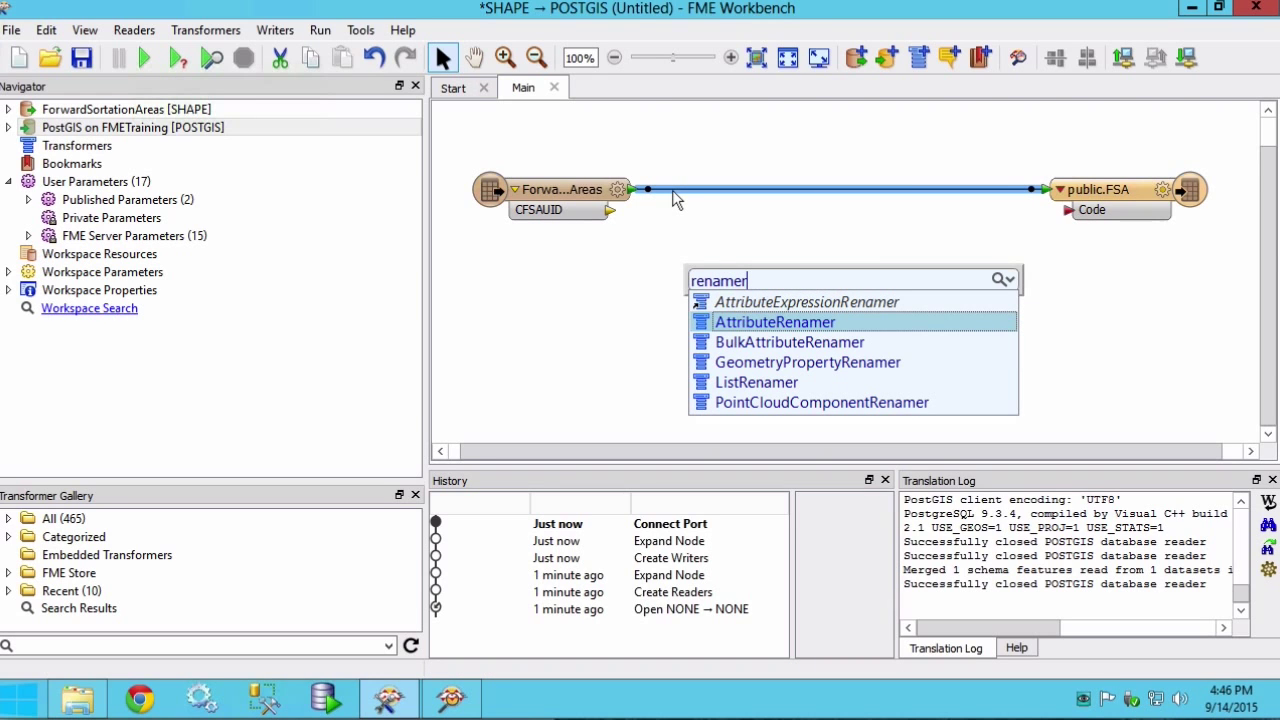
pyautogui.press('Return')
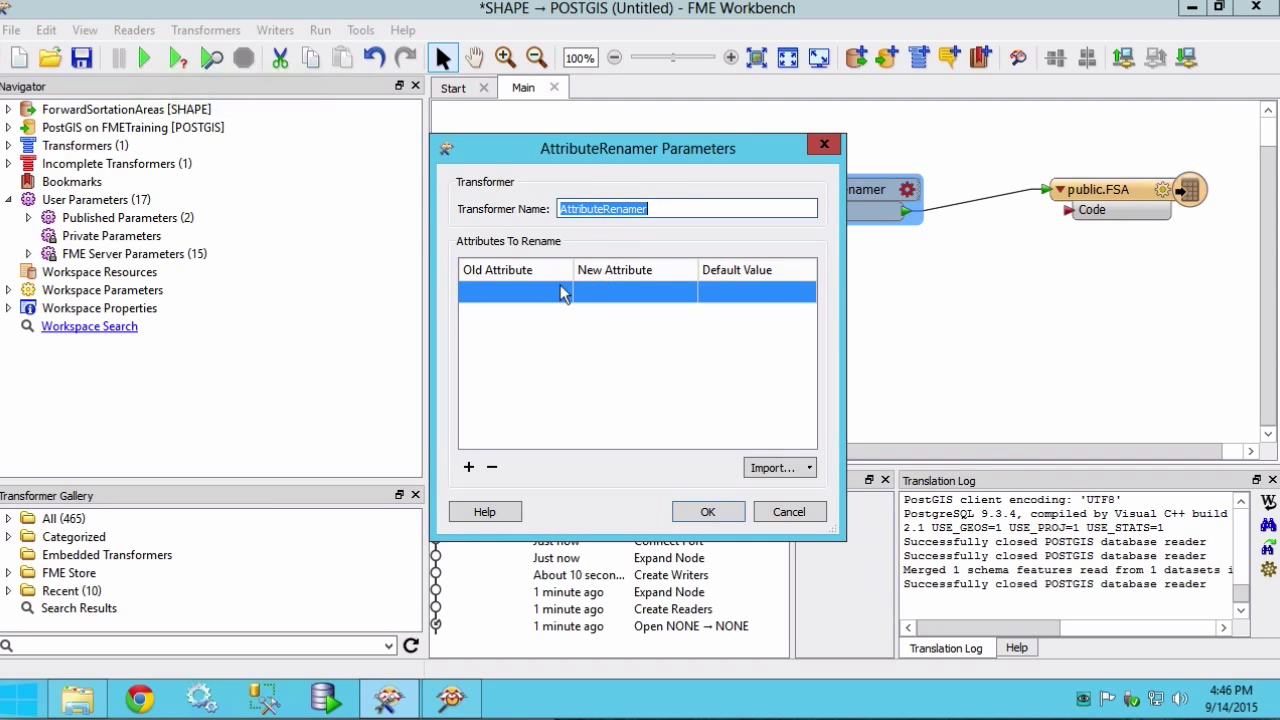
pyautogui.click(563, 291)
pyautogui.click(563, 291)
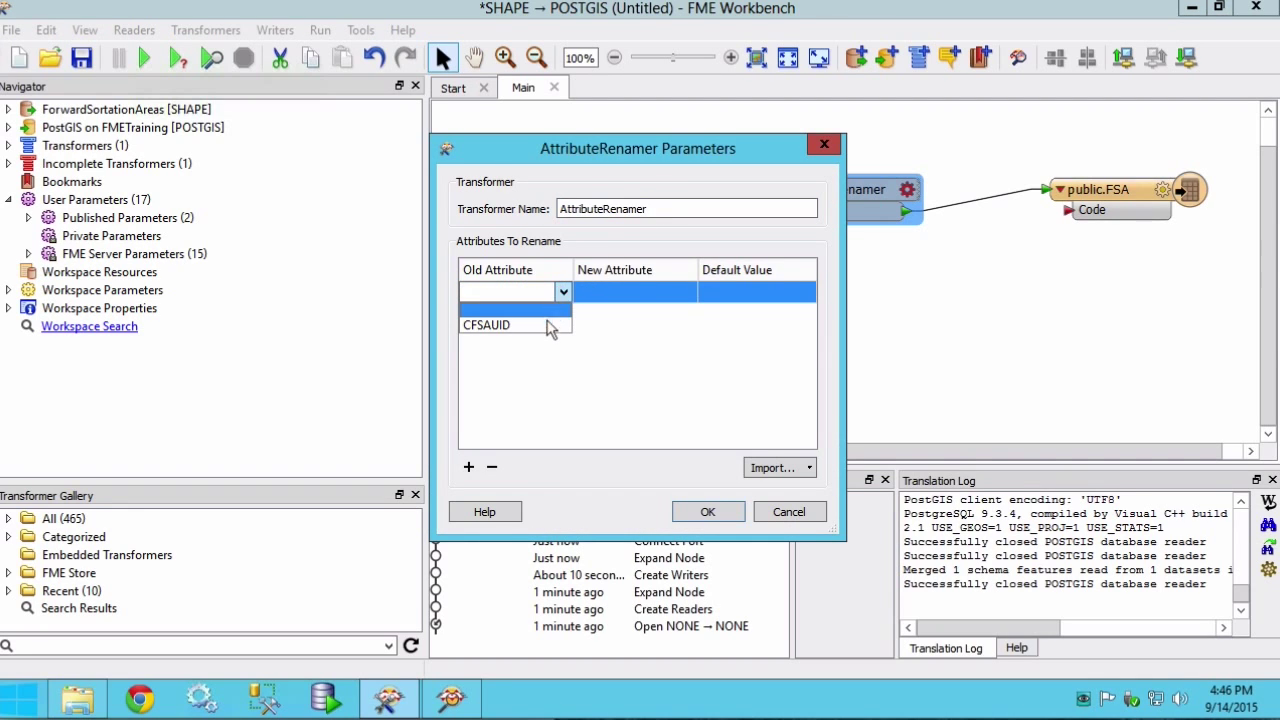
pyautogui.click(555, 325)
pyautogui.click(640, 287)
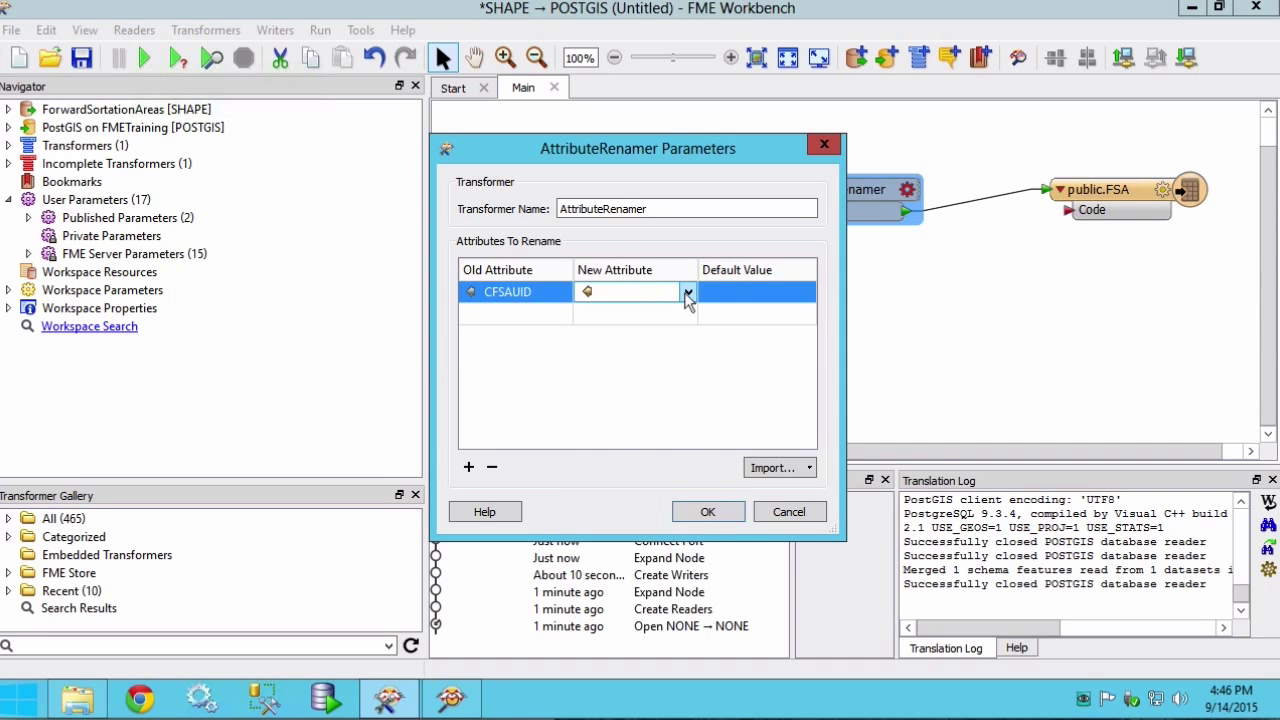
pyautogui.click(688, 291)
pyautogui.click(672, 310)
pyautogui.click(707, 513)
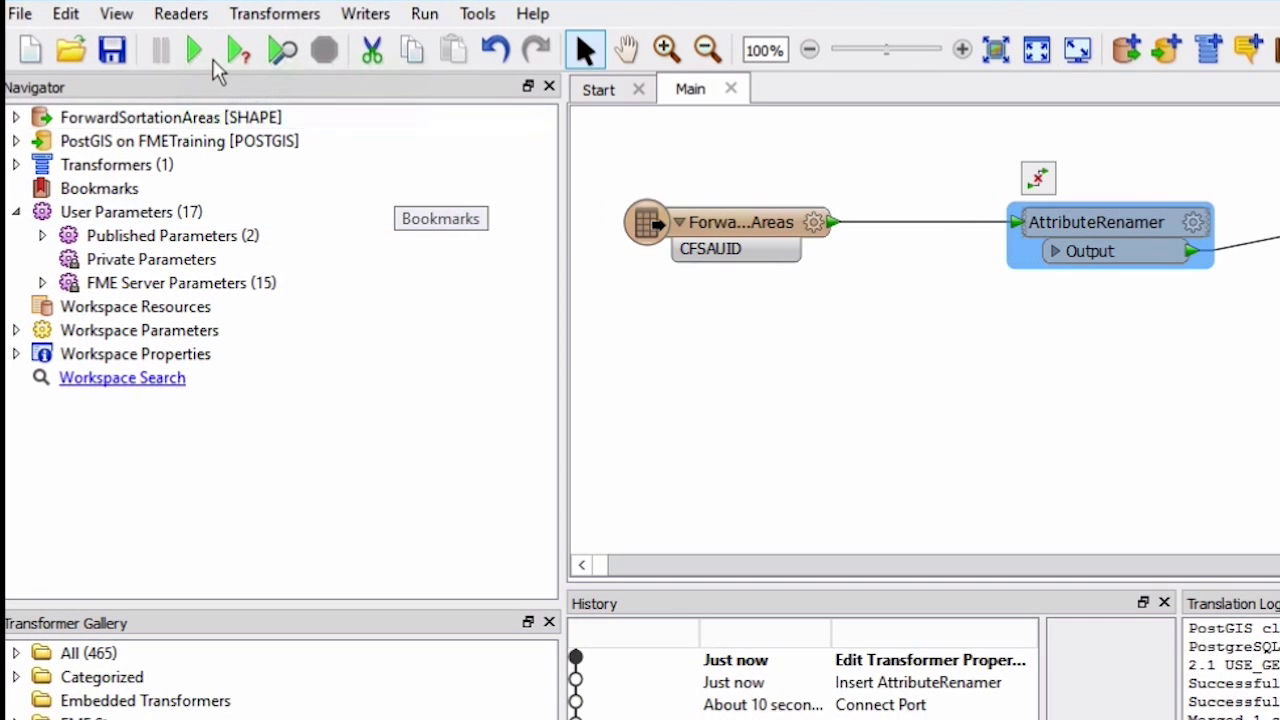
# - Run the translation so 18 features reach public.FSA, then inspect the public.FSA output in Data Inspector
pyautogui.click(198, 56)
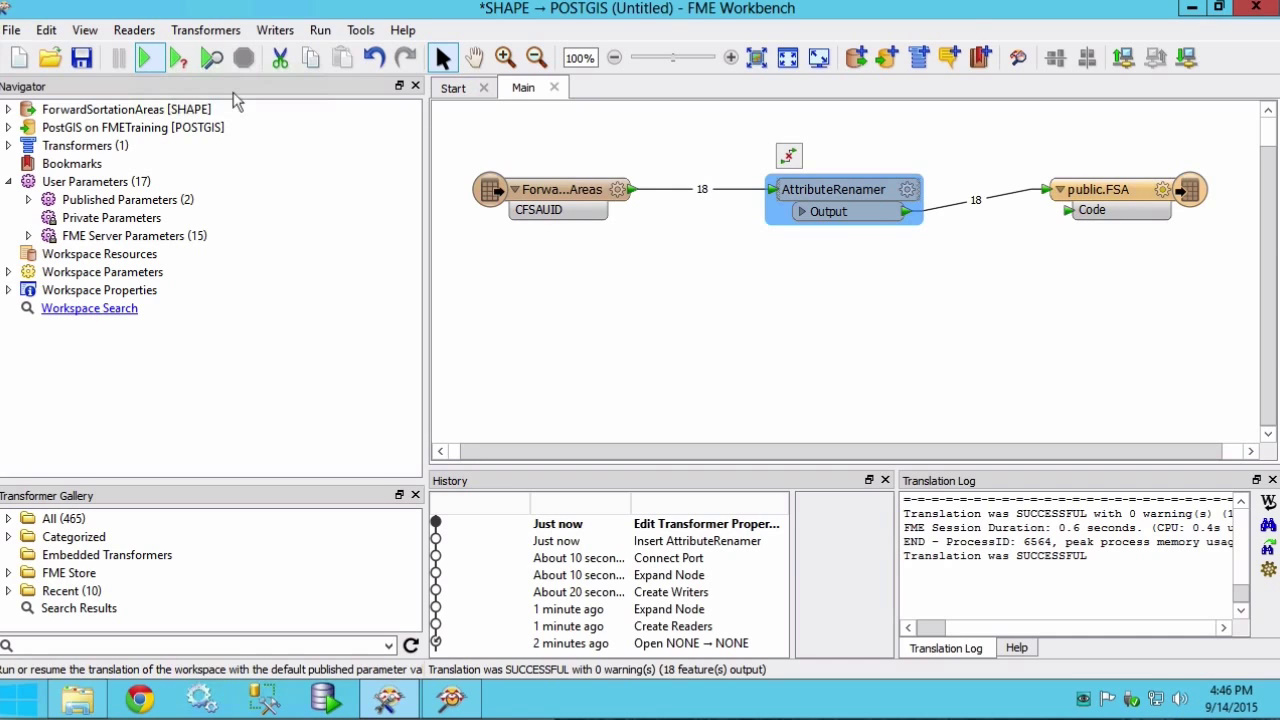
pyautogui.rightClick(1122, 186)
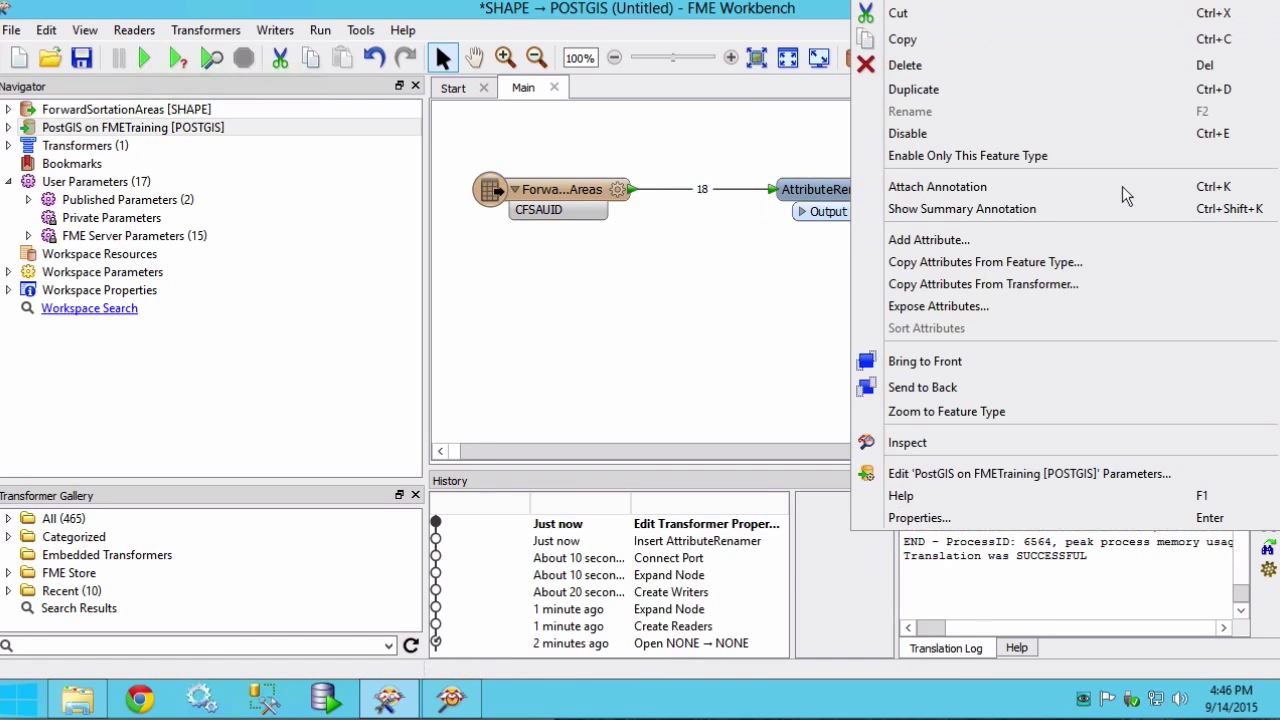
pyautogui.click(967, 441)
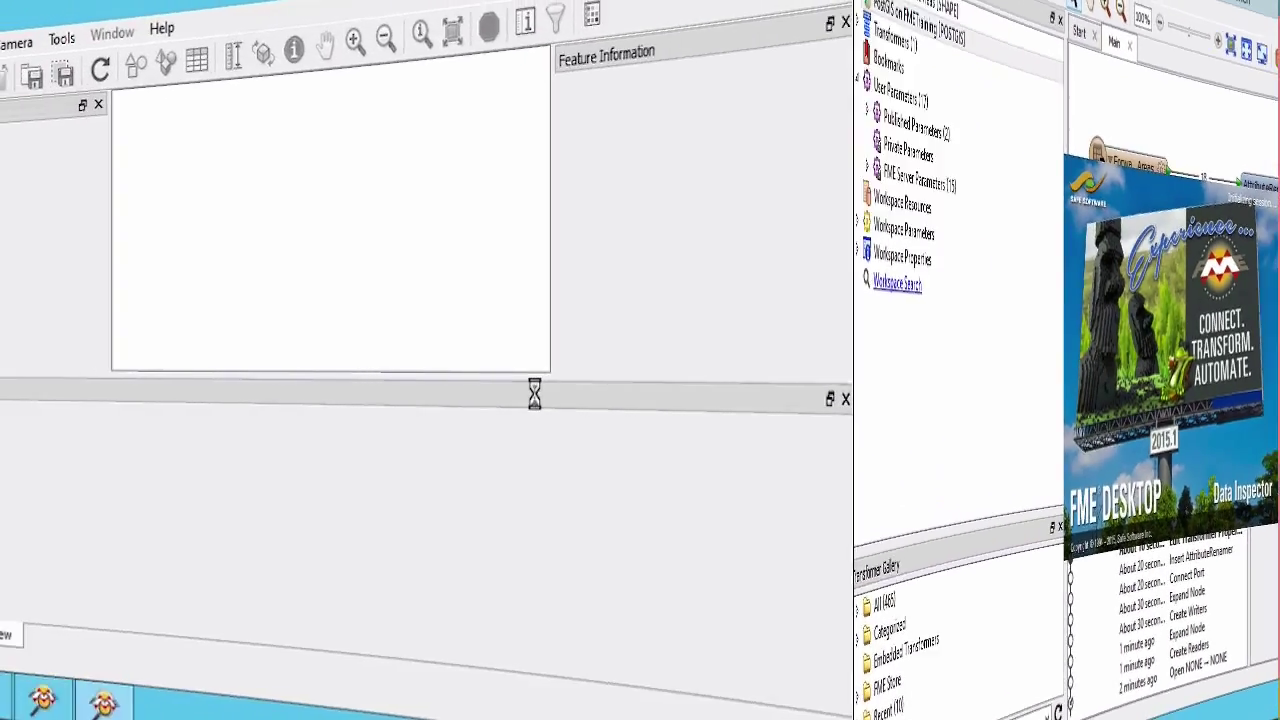
# - Load table public.FSA via the PostGIS on FMETraining connection and query a polygon showing Code V6G
pyautogui.click(698, 343)
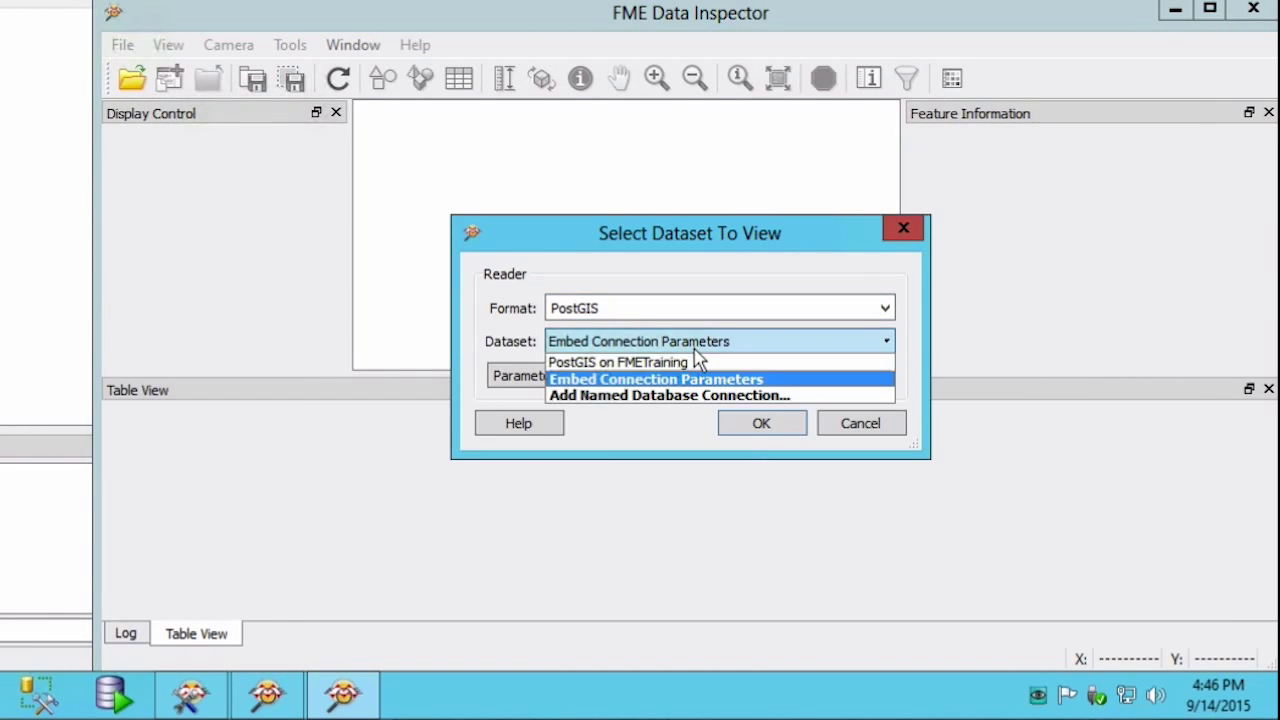
pyautogui.click(697, 363)
pyautogui.click(571, 375)
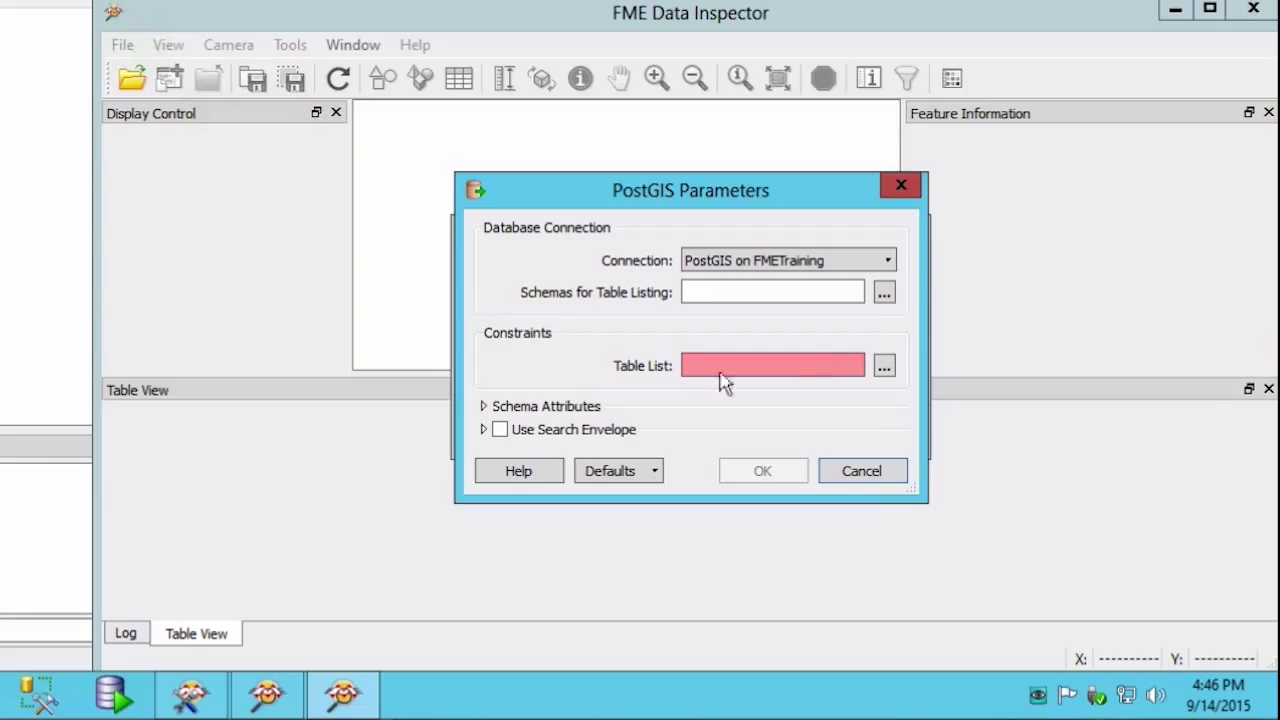
pyautogui.click(884, 366)
pyautogui.click(664, 449)
pyautogui.write('f')
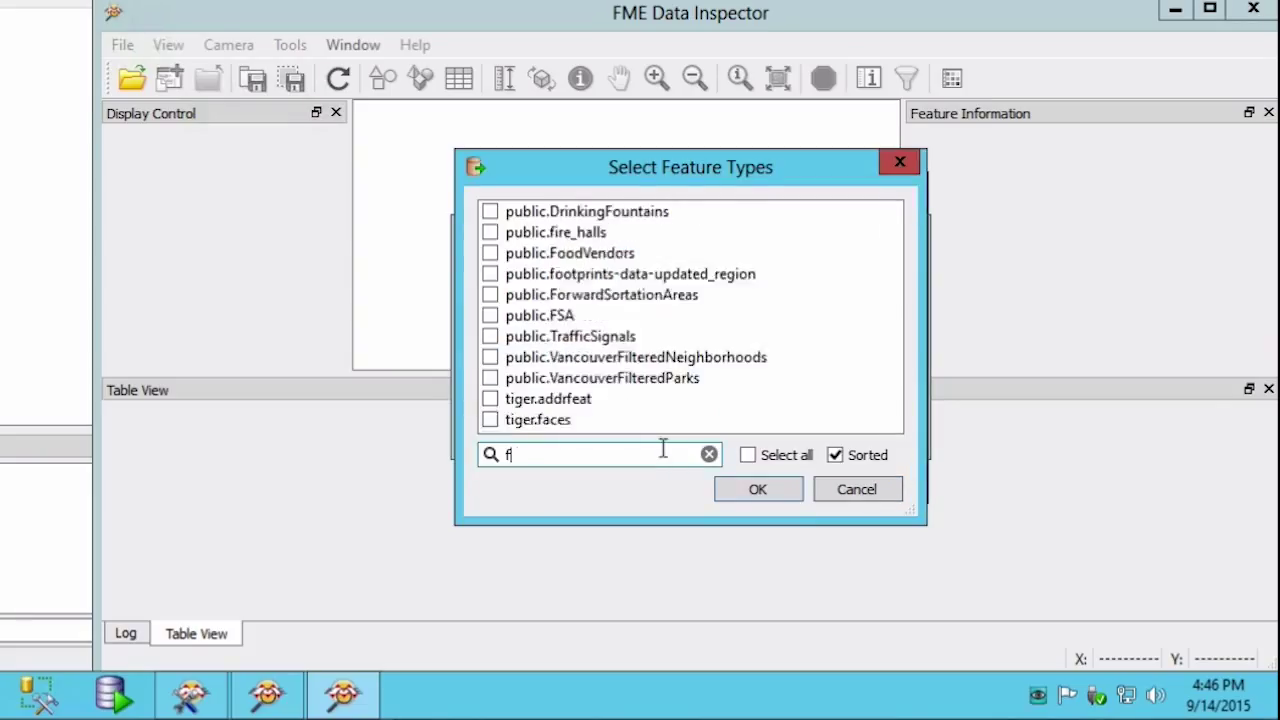
pyautogui.write('sa')
pyautogui.click(545, 212)
pyautogui.click(735, 492)
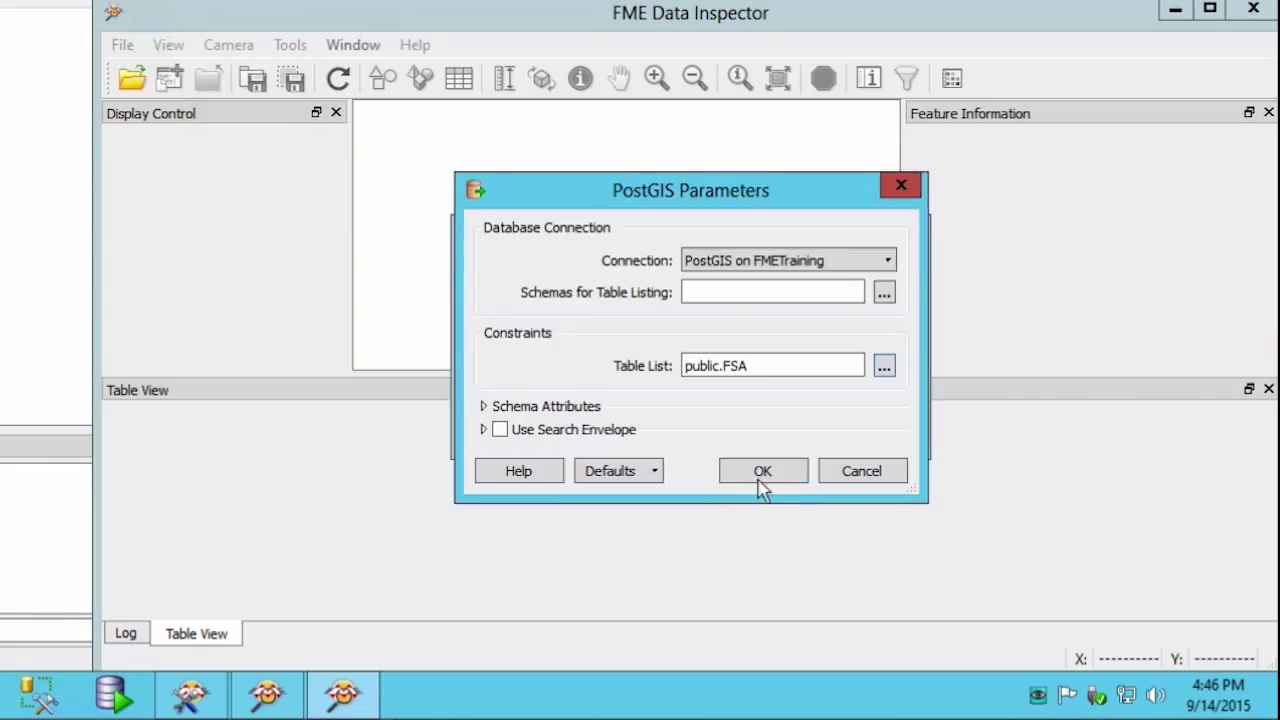
pyautogui.click(762, 482)
pyautogui.click(762, 423)
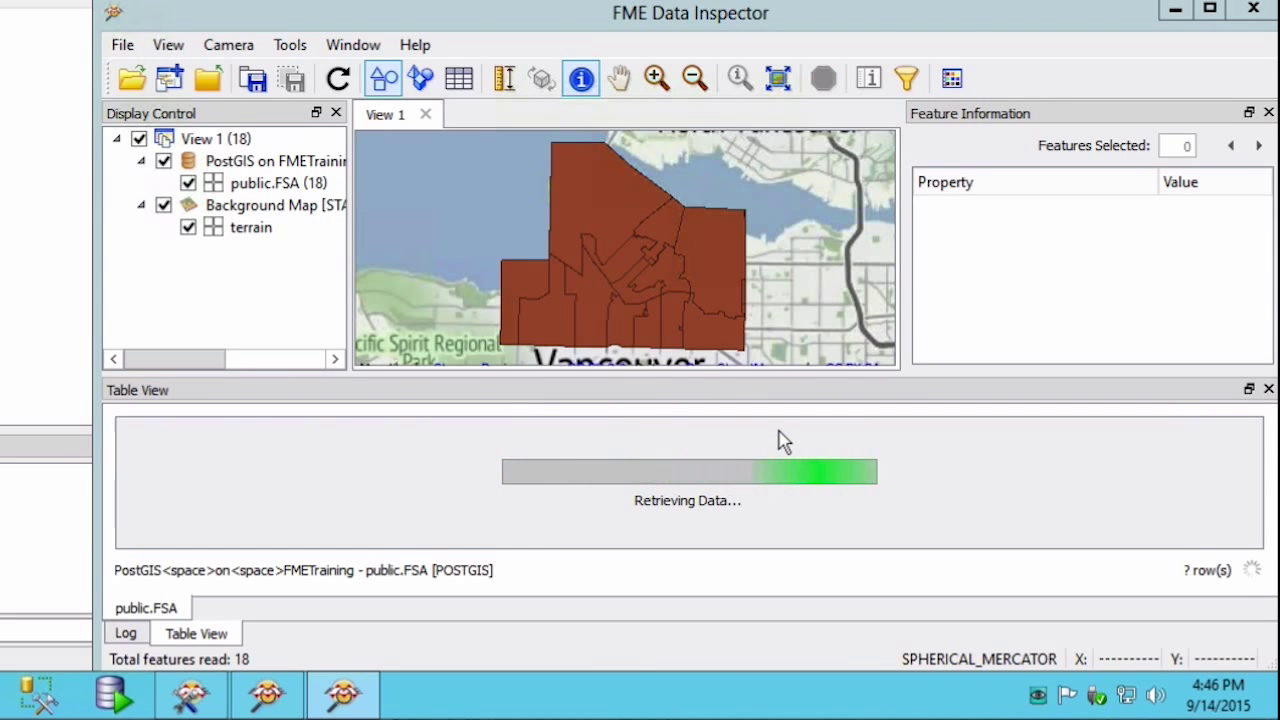
pyautogui.click(600, 200)
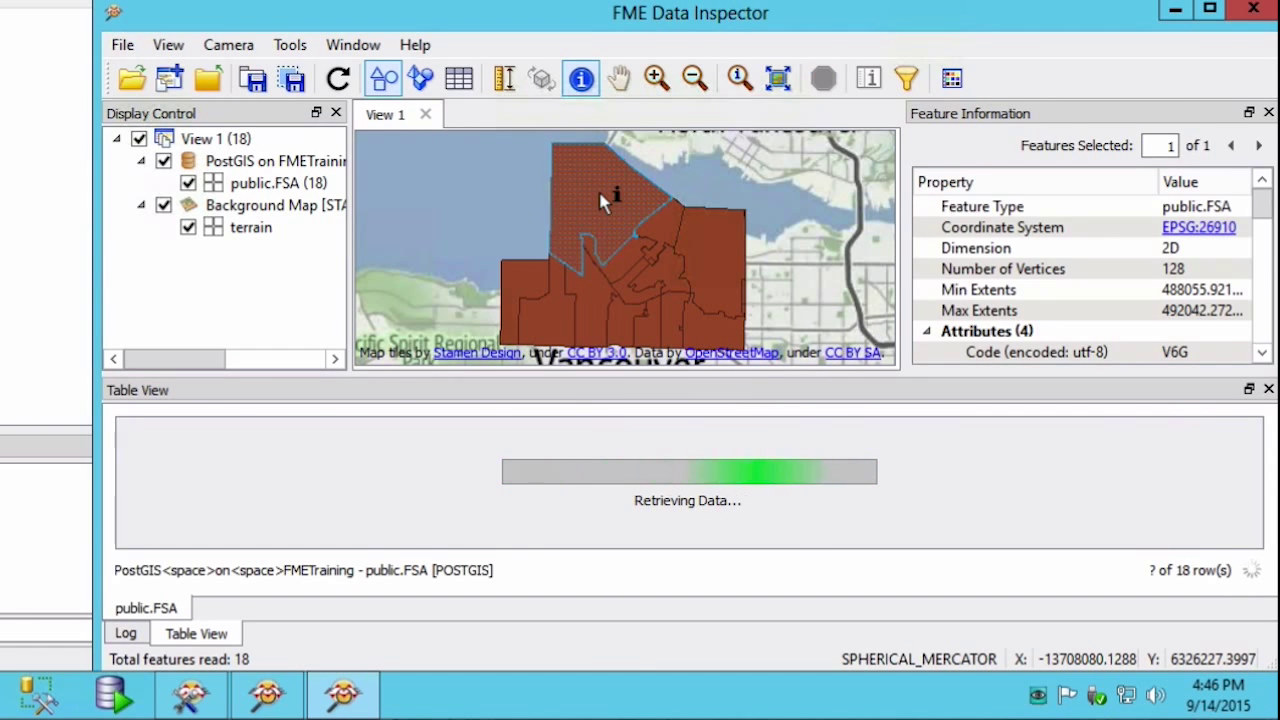